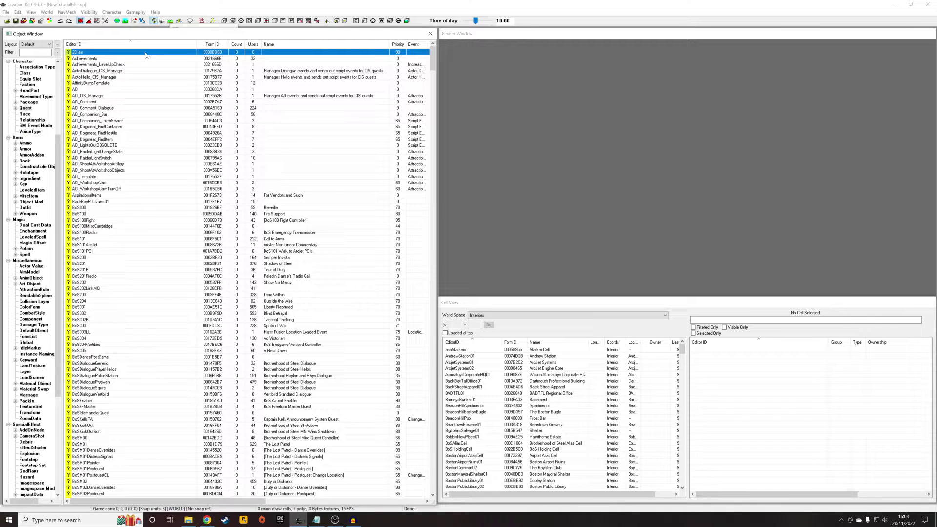
Step: Create quest Tutorial_LocationQuest with priority 45 and Start Game Enabled unchecked
right_click(125, 52)
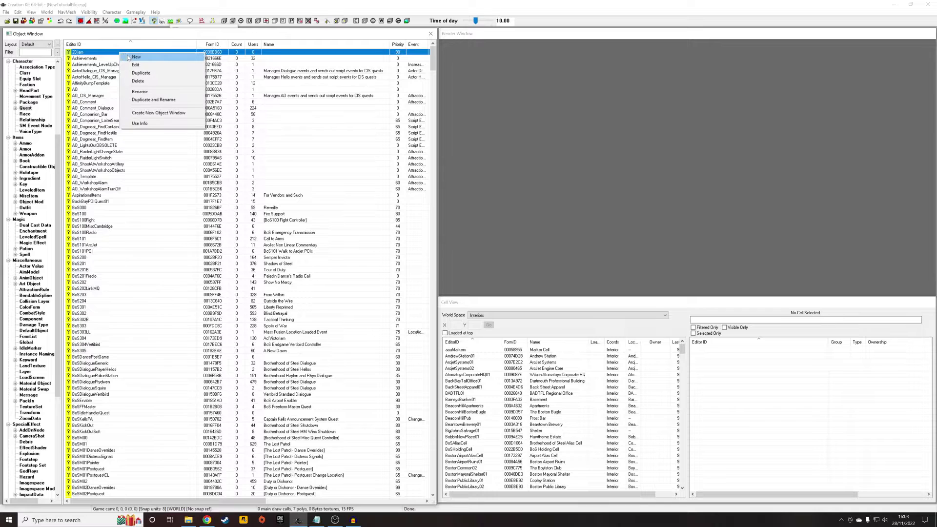
left_click(161, 85)
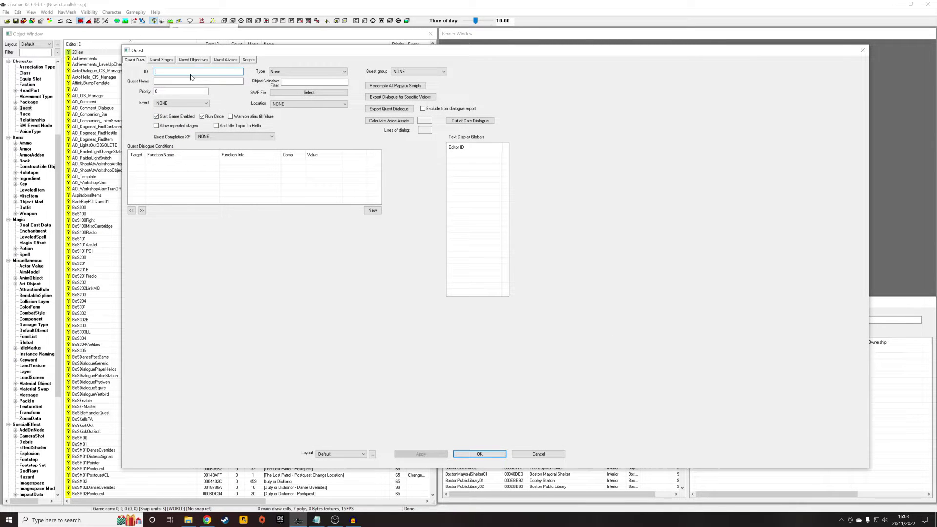
type("Tu")
key("Tab")
key("Tab")
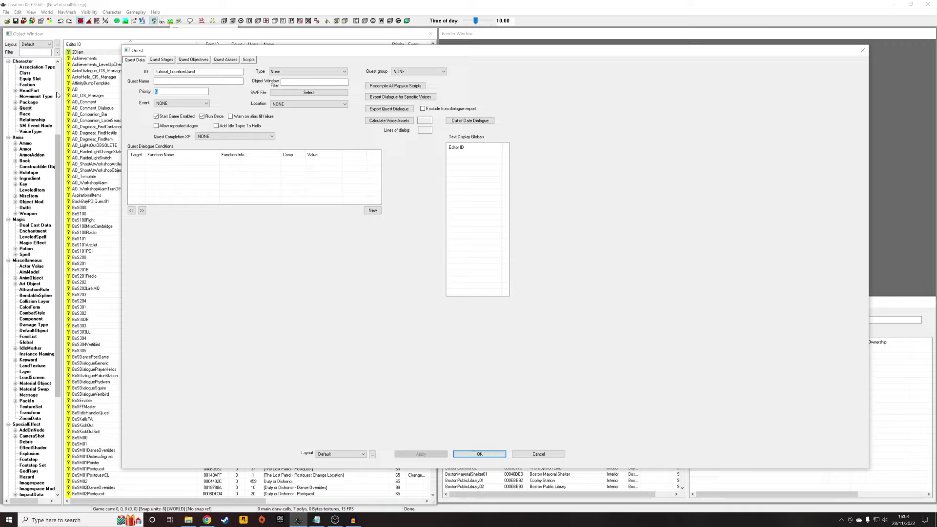
type("45")
left_click(160, 116)
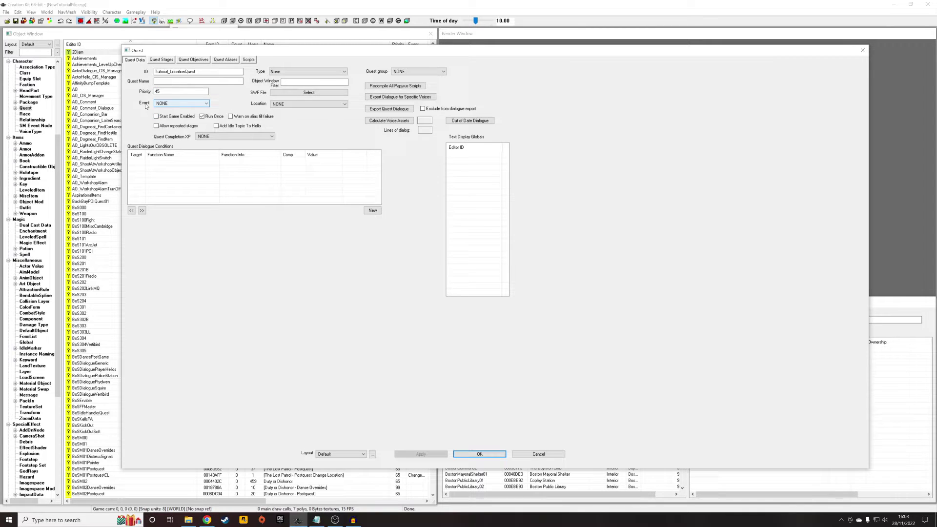
left_click(157, 105)
left_click(480, 454)
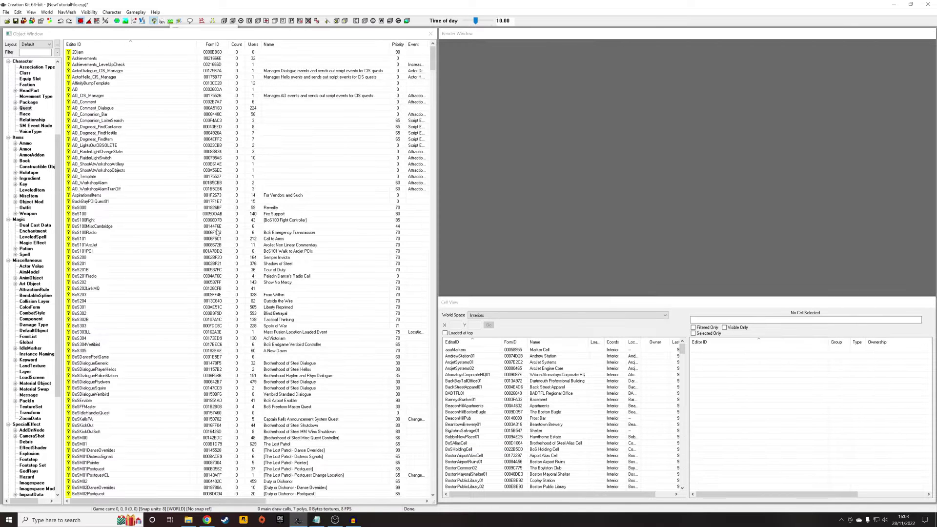
Step: Save the plugin and filter the Object Window by 'tutorial'
left_click(16, 21)
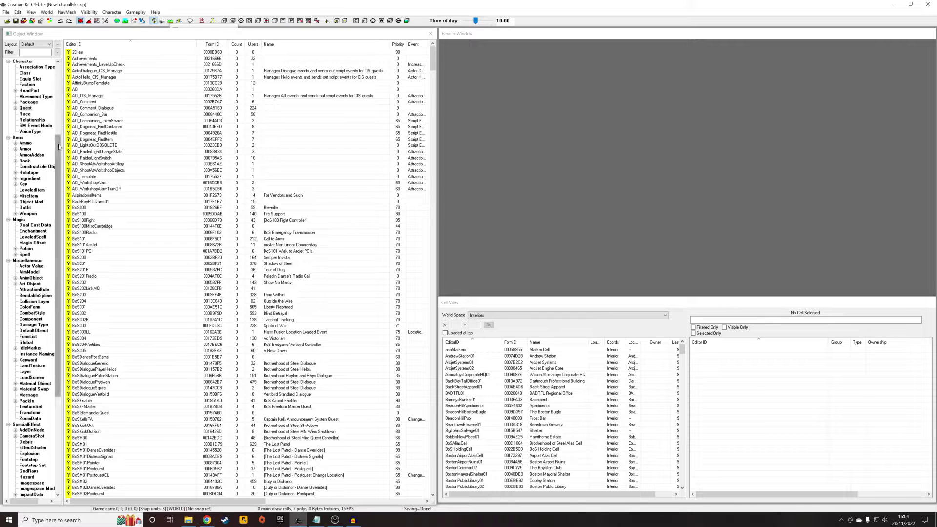
left_click_drag(61, 141, 61, 65)
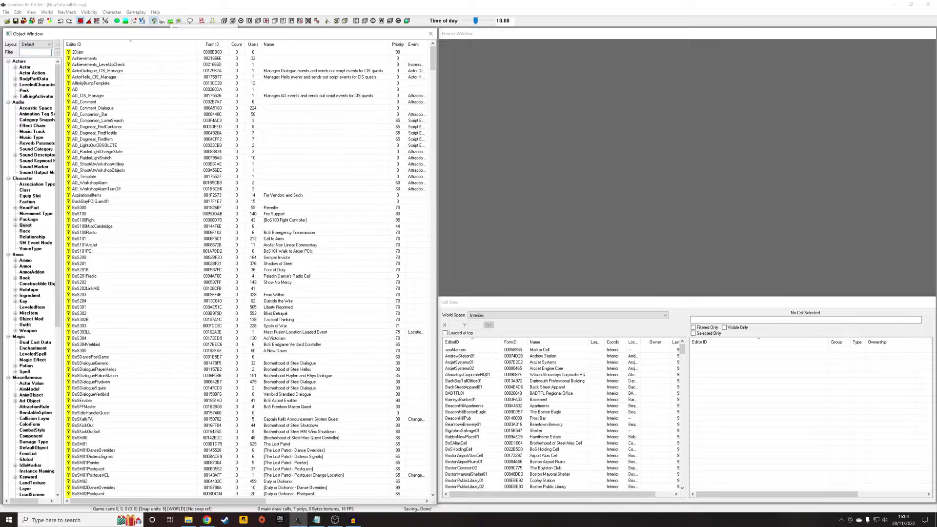
type("tur")
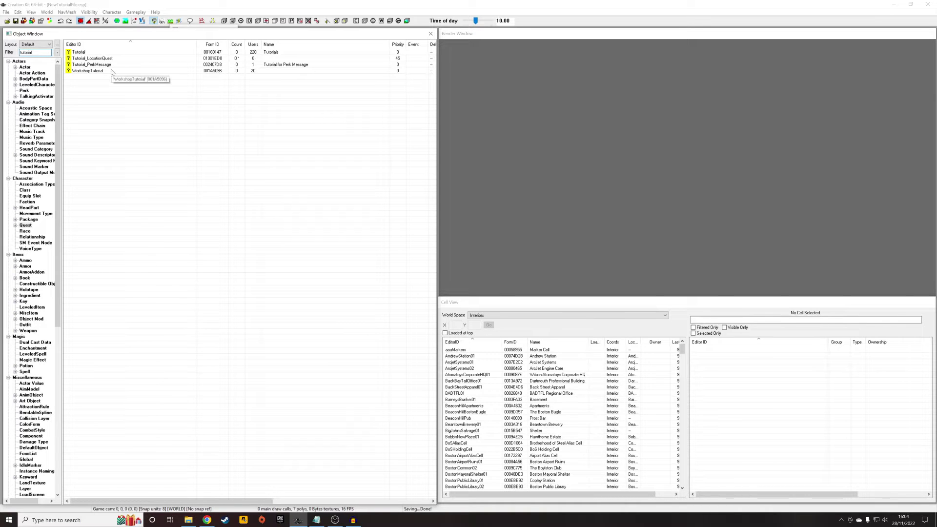
Step: Add quest stage 5 to Tutorial_LocationQuest with a new log entry
double_click(105, 58)
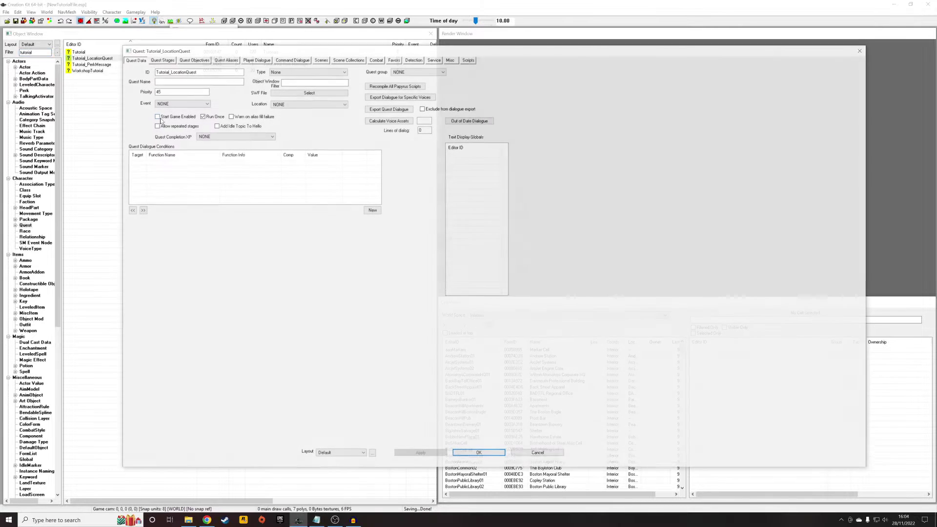
left_click(162, 60)
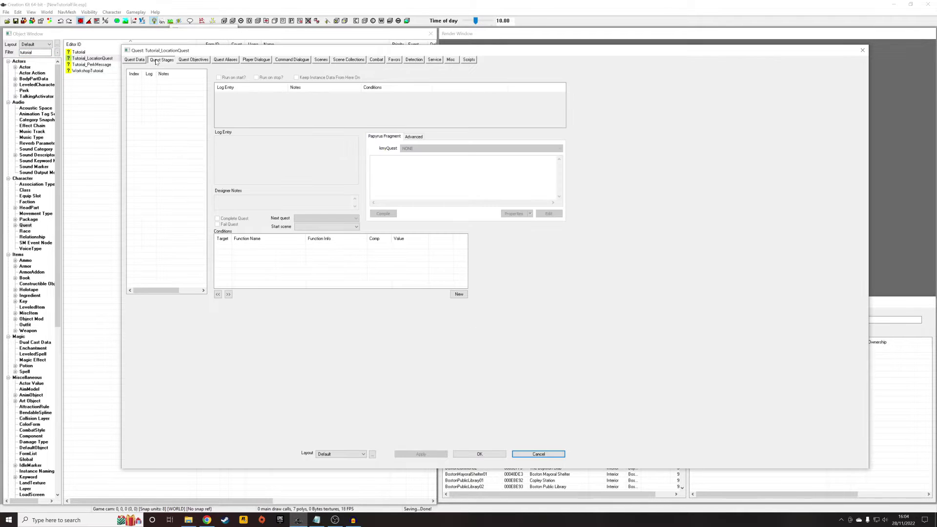
right_click(150, 97)
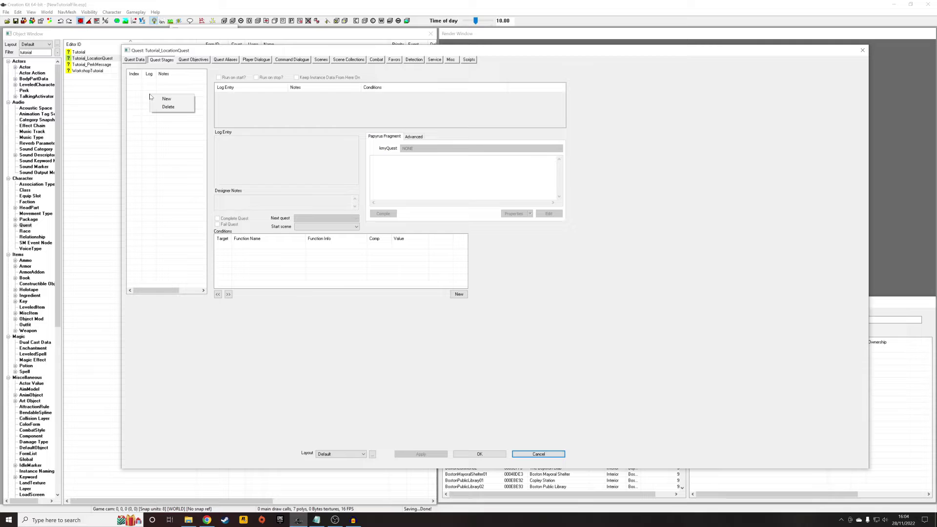
left_click(158, 100)
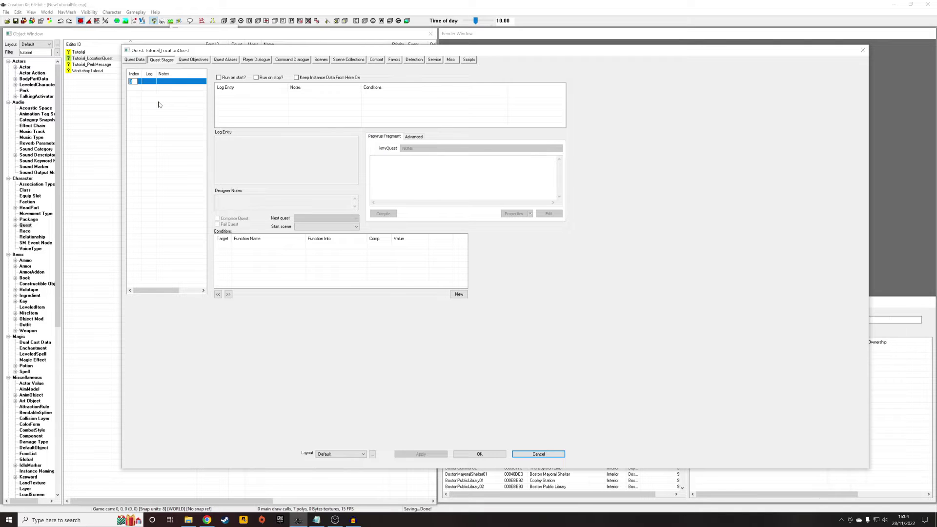
type("5")
left_click(232, 106)
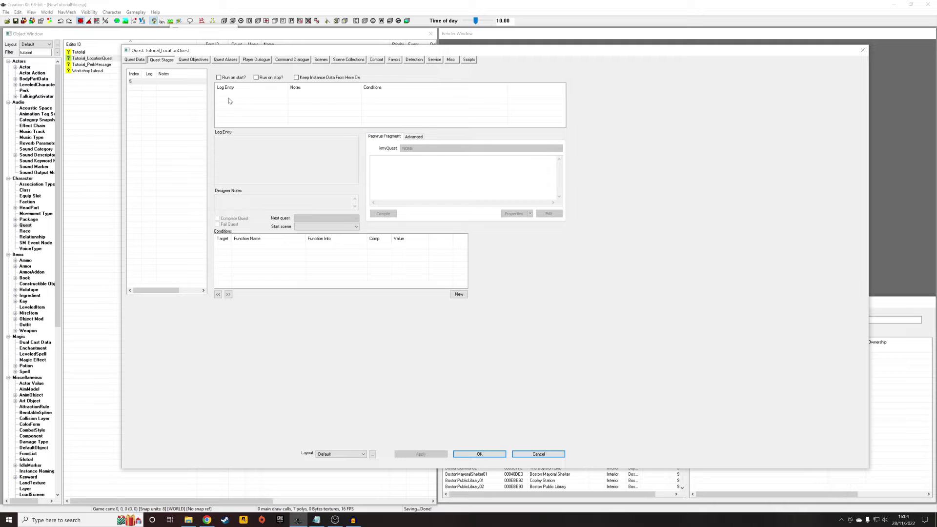
right_click(235, 103)
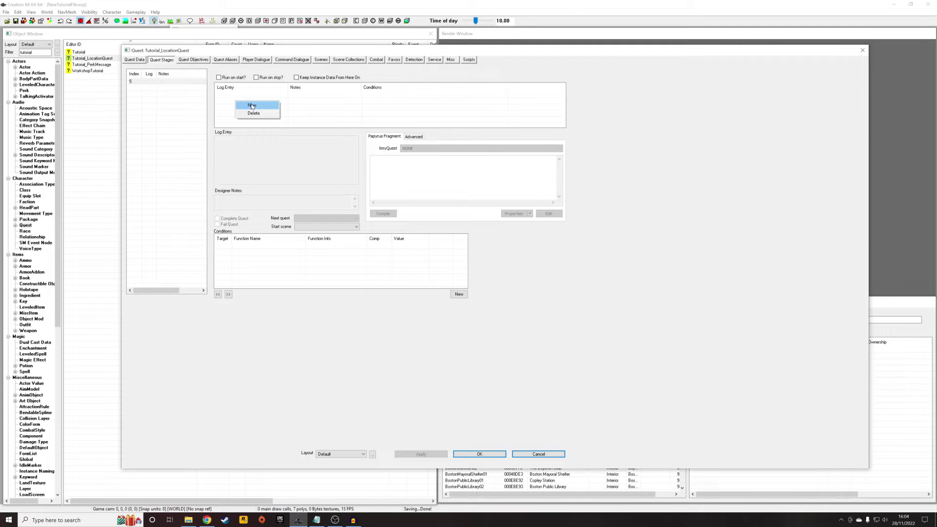
left_click(246, 103)
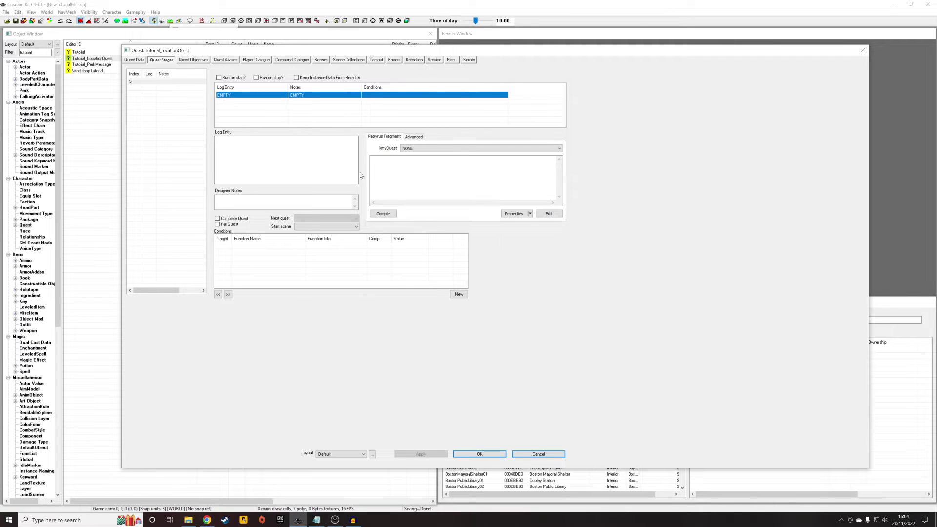
Step: Make stage 5 run on start with a compiled SetObjectiveDisplayed(5) fragment, then close the quest
left_click(219, 78)
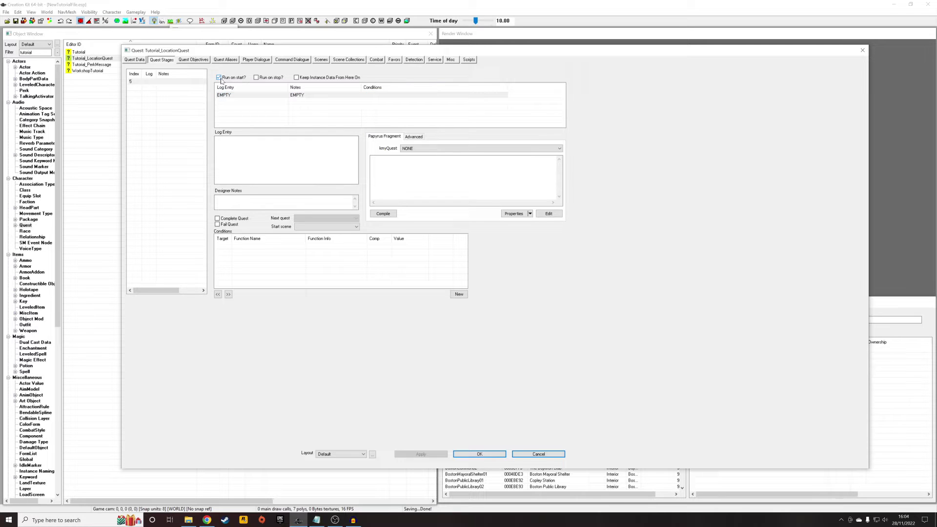
left_click(148, 82)
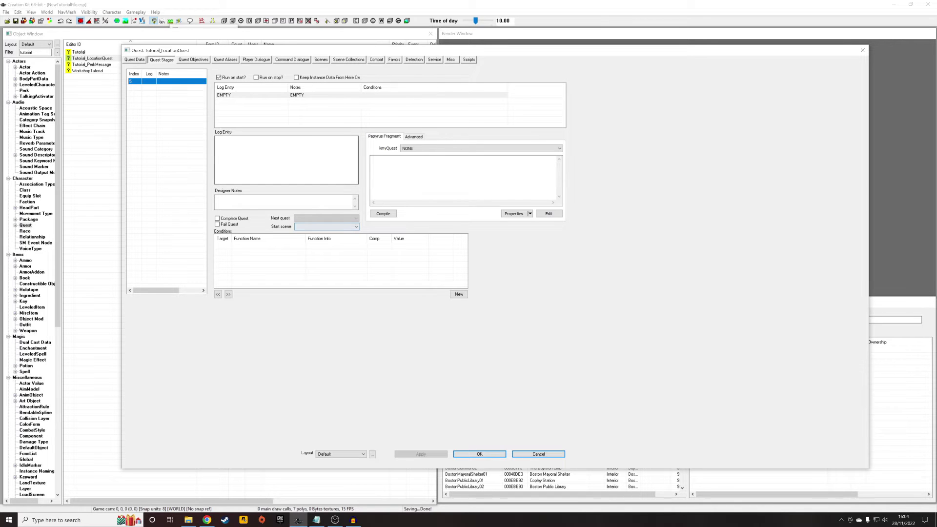
left_click(230, 77)
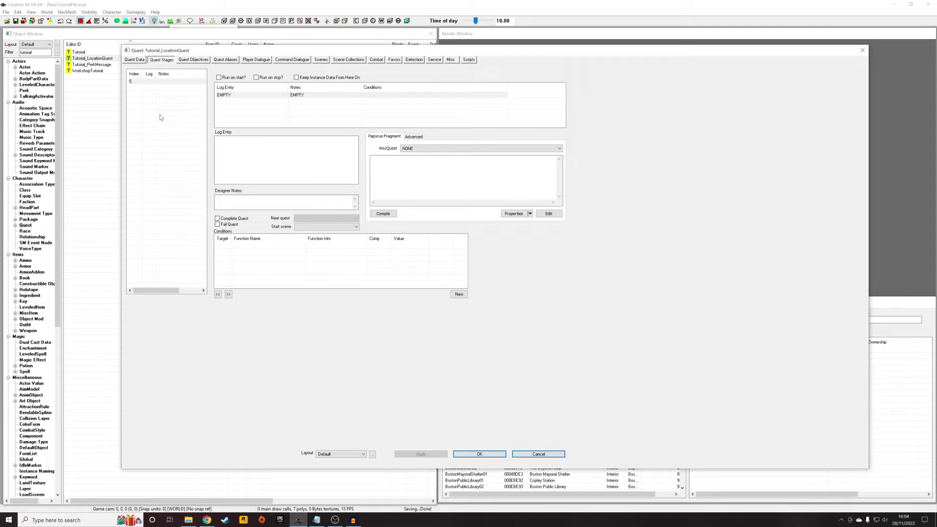
left_click(229, 78)
type("ectiveDisplayed(5")
left_click(383, 213)
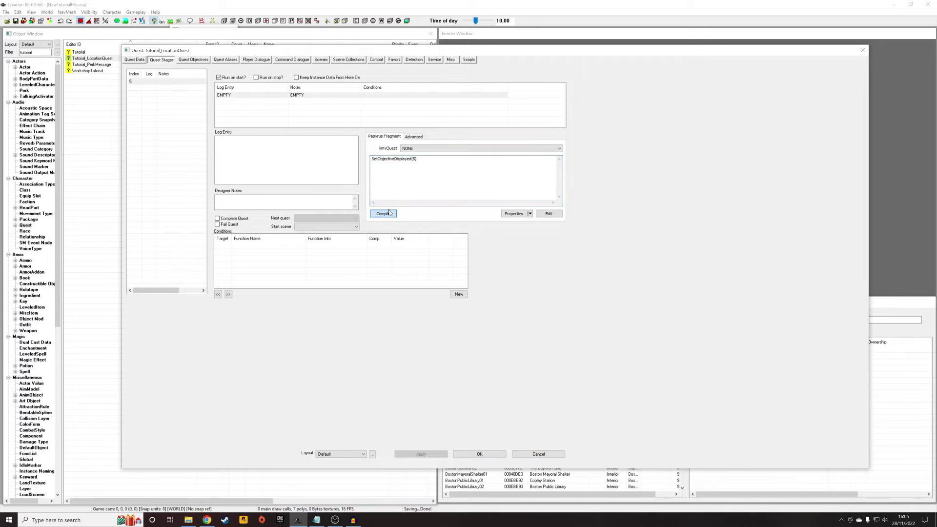
left_click(418, 161)
left_click(479, 454)
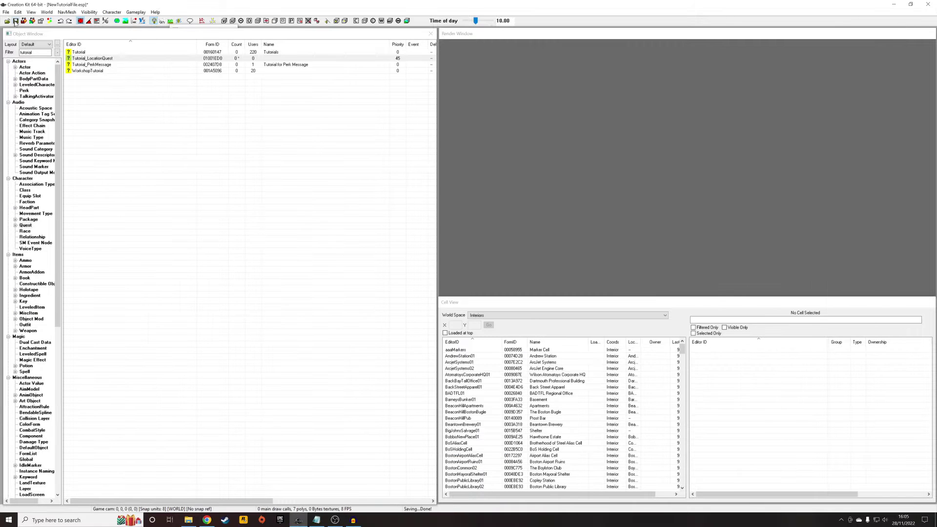
Step: Save the plugin and add quest objective 5 with display text 'Tutorial Objective'
left_click(15, 21)
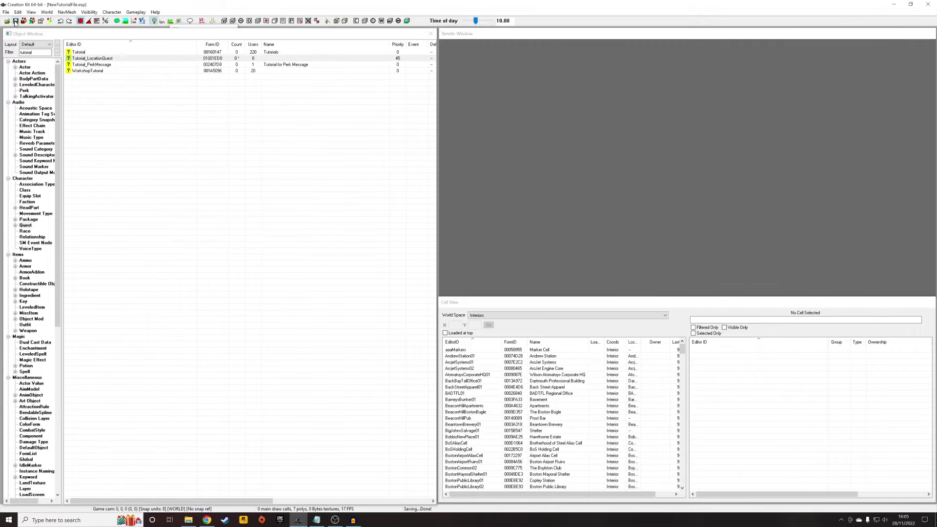
double_click(104, 59)
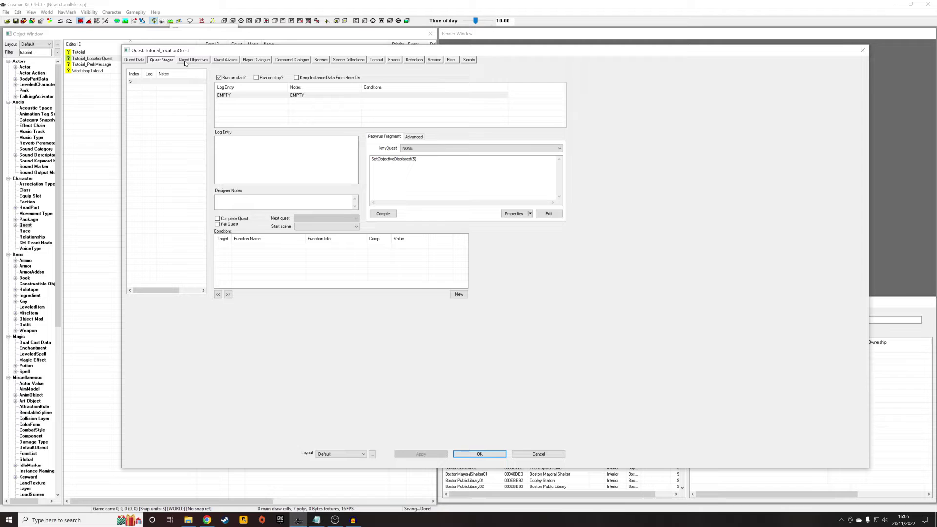
left_click(186, 61)
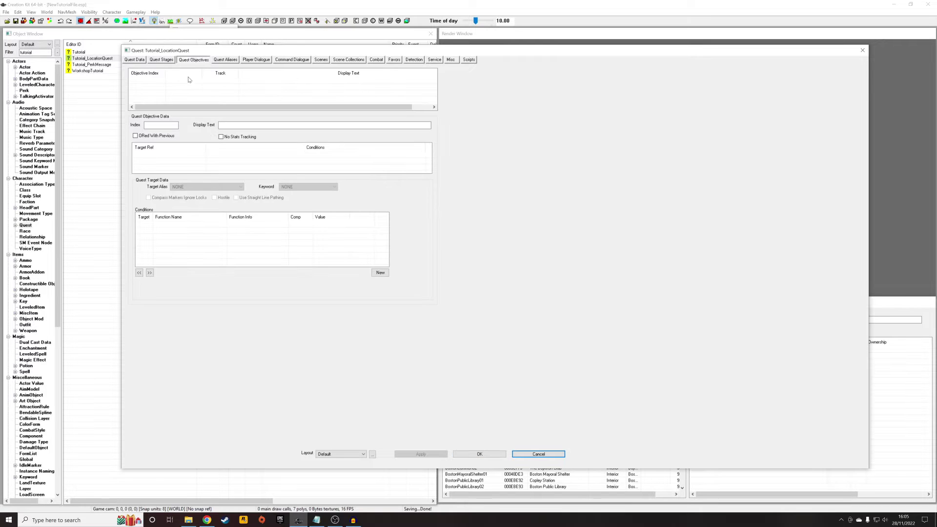
right_click(179, 88)
left_click(195, 91)
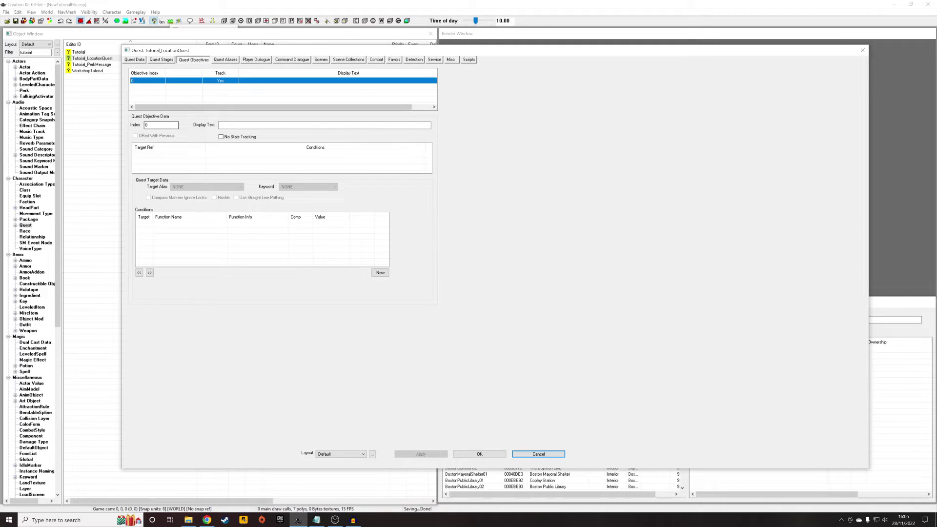
type("5")
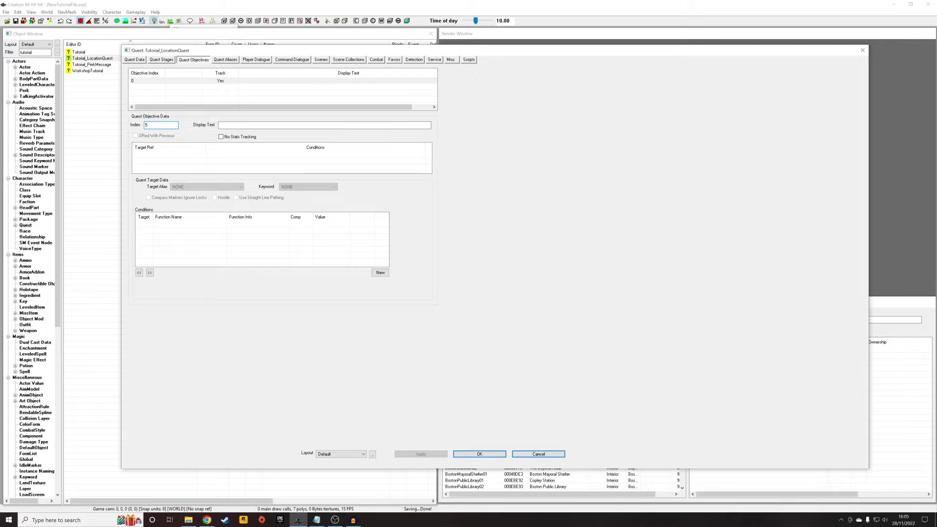
key("Tab")
type("Tutorial Objective")
left_click(134, 60)
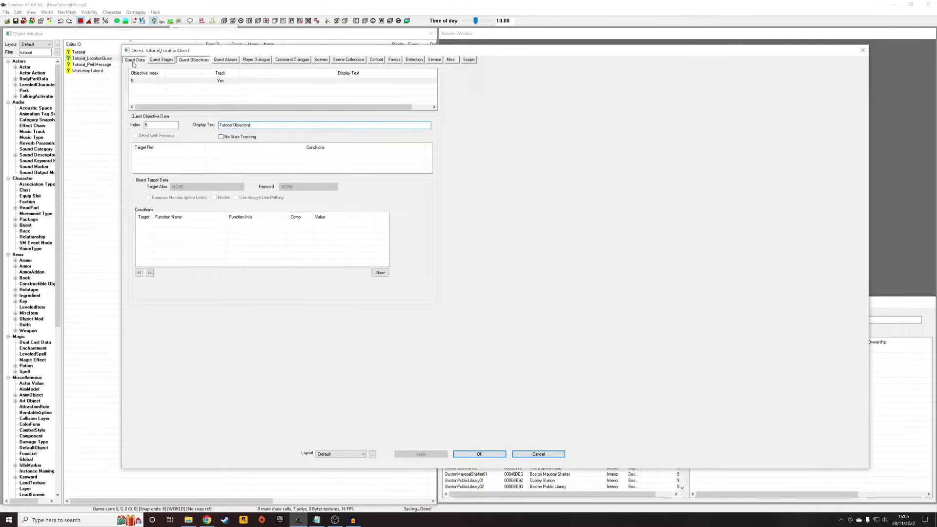
Step: Make Tutorial_LocationQuest a Side Quests type quest named 'Tutorial Quest'
left_click(476, 455)
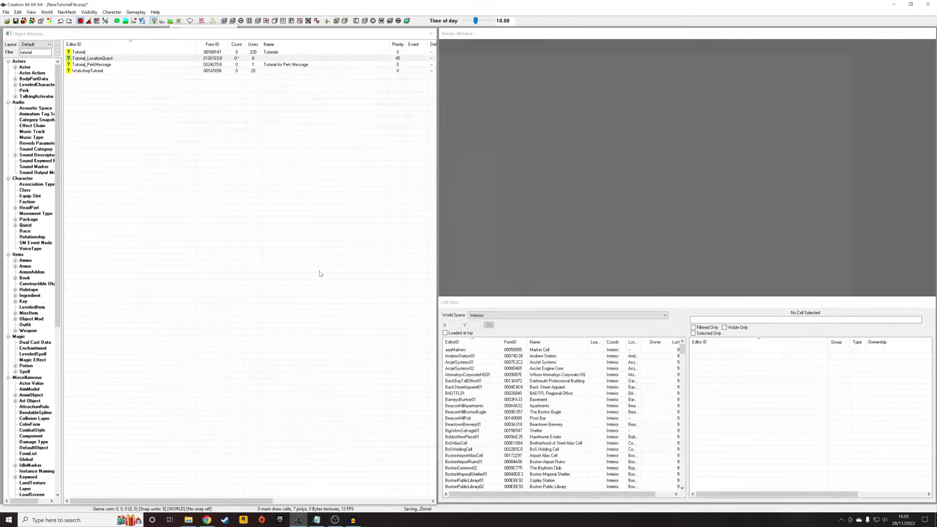
double_click(107, 59)
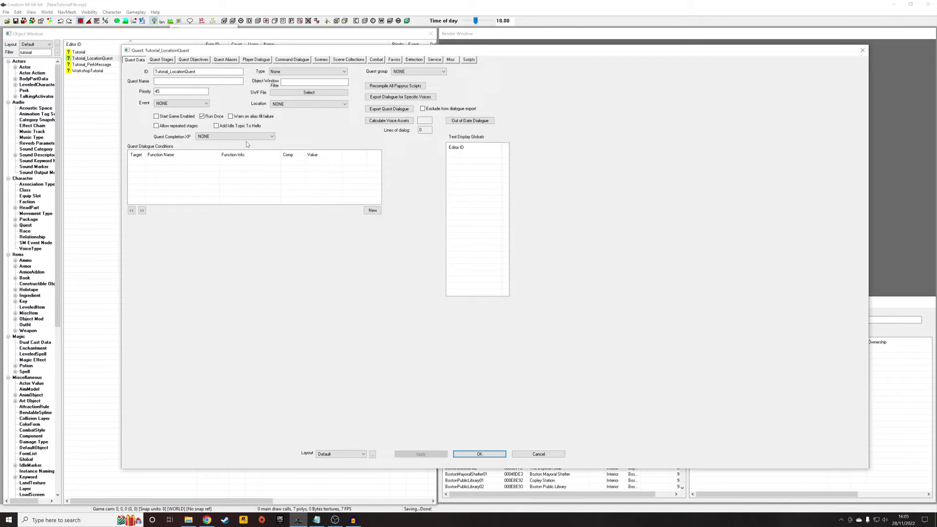
left_click(289, 72)
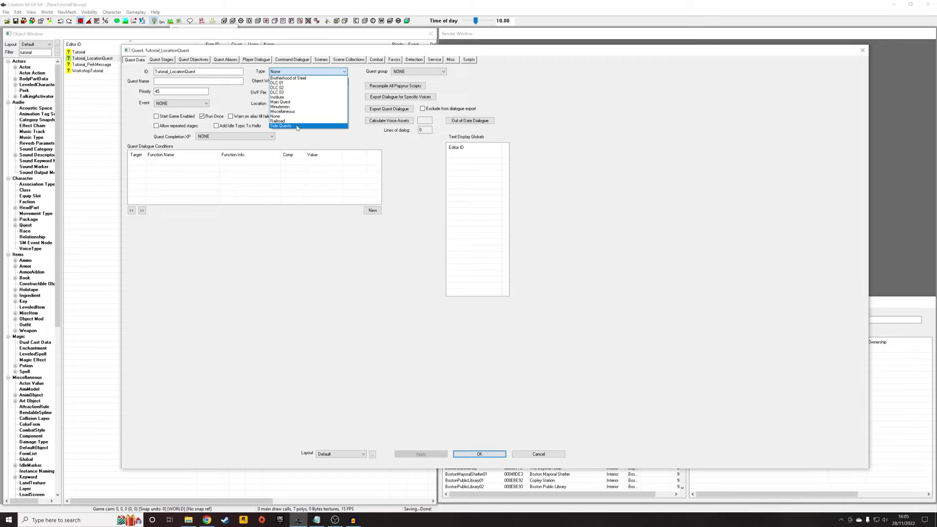
left_click(297, 125)
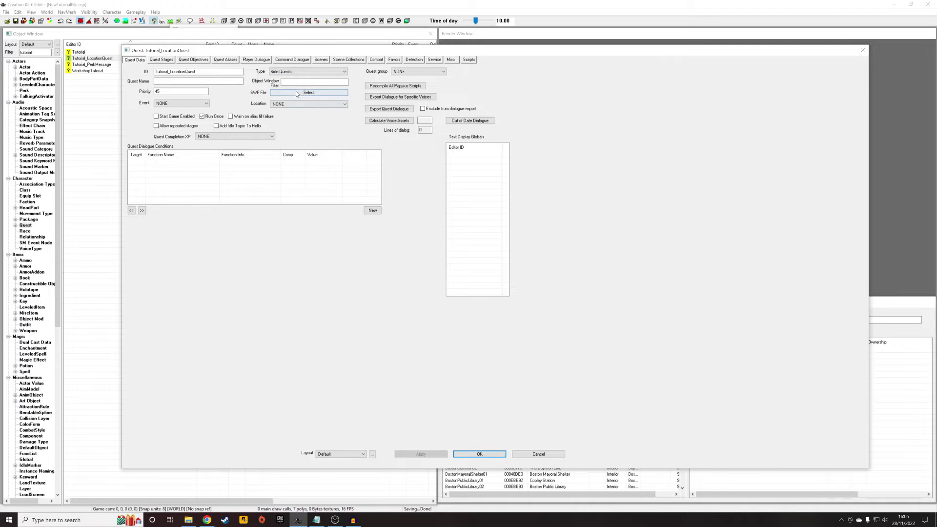
key("shift+Tab")
key("shift+Tab")
key("shift+Tab")
type("Tutorial Qu")
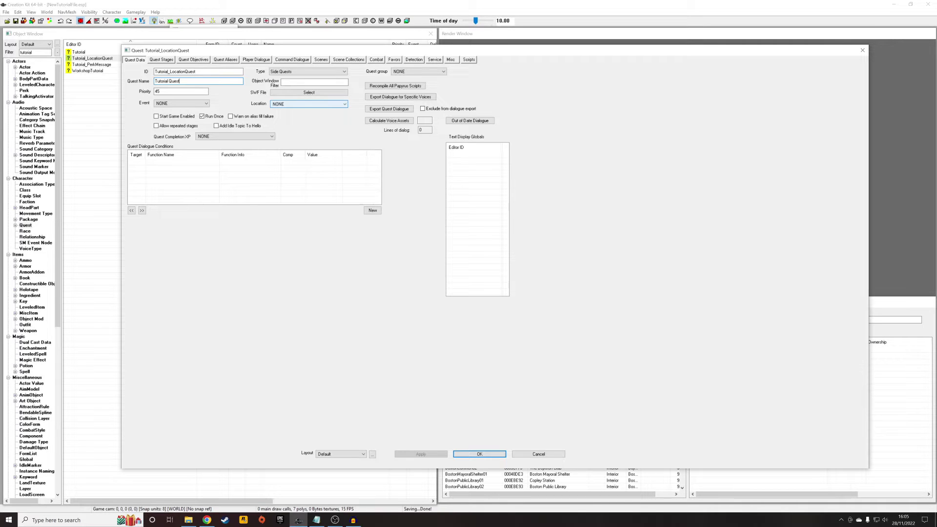
type("est")
left_click(480, 454)
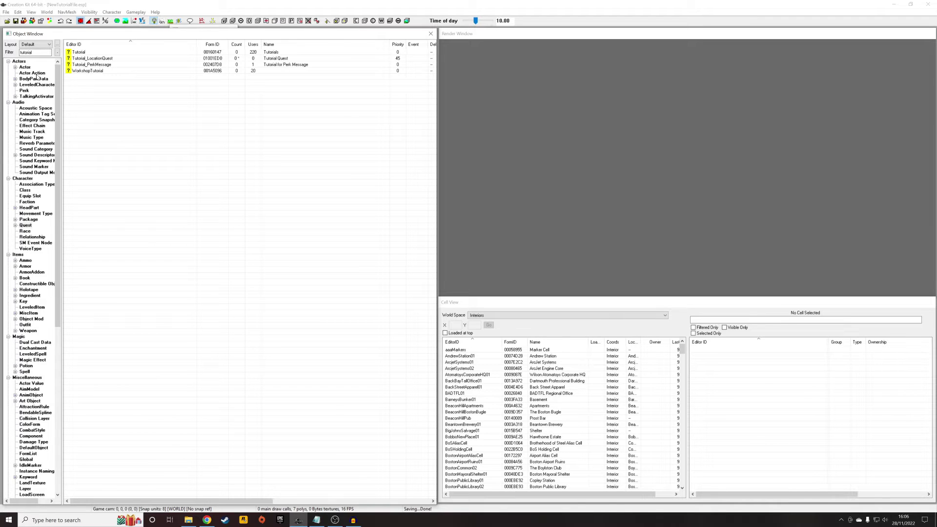
Step: Show SM Event Nodes with the 'tutorial' filter cleared and open Change Location Event
left_click(36, 74)
key("s")
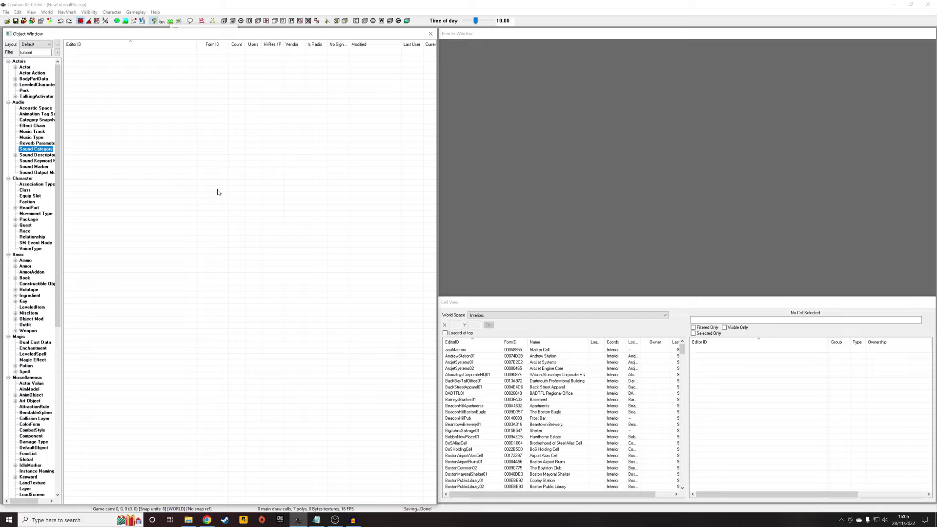
key("m")
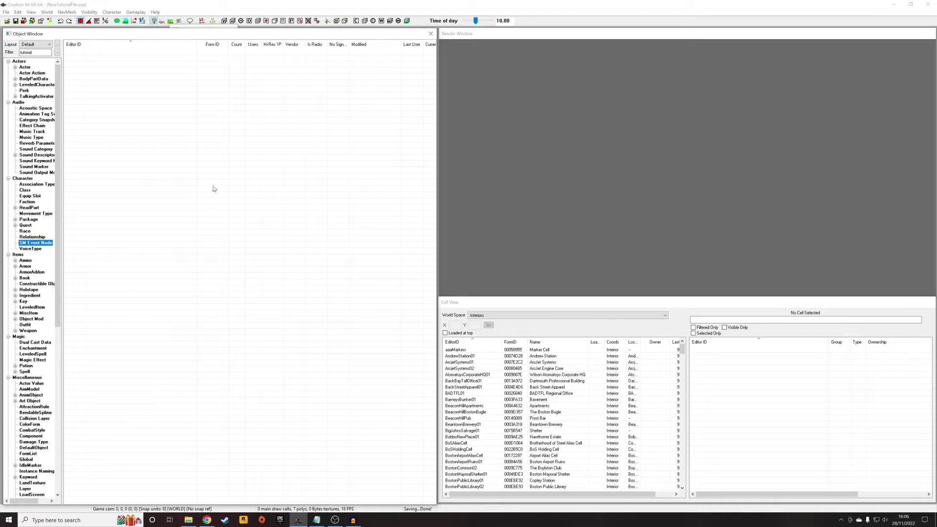
double_click(26, 52)
key("BackSpace")
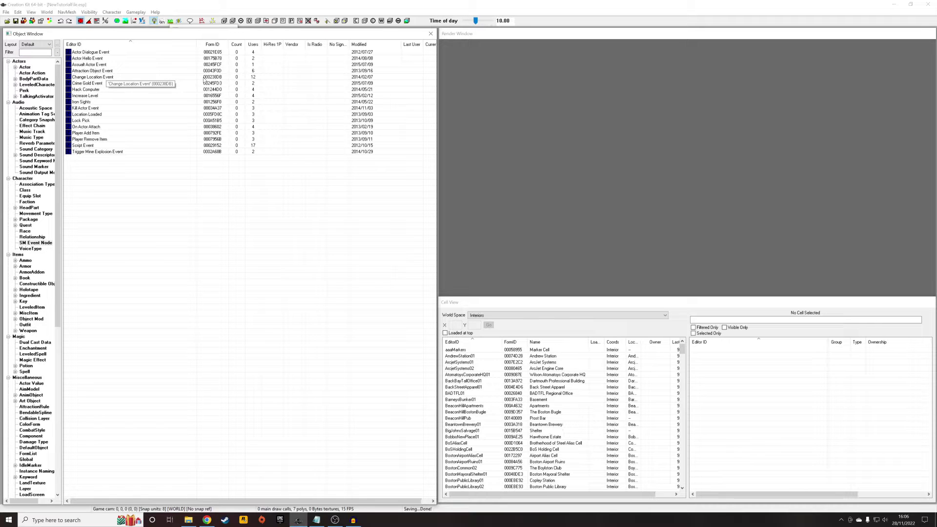
double_click(176, 77)
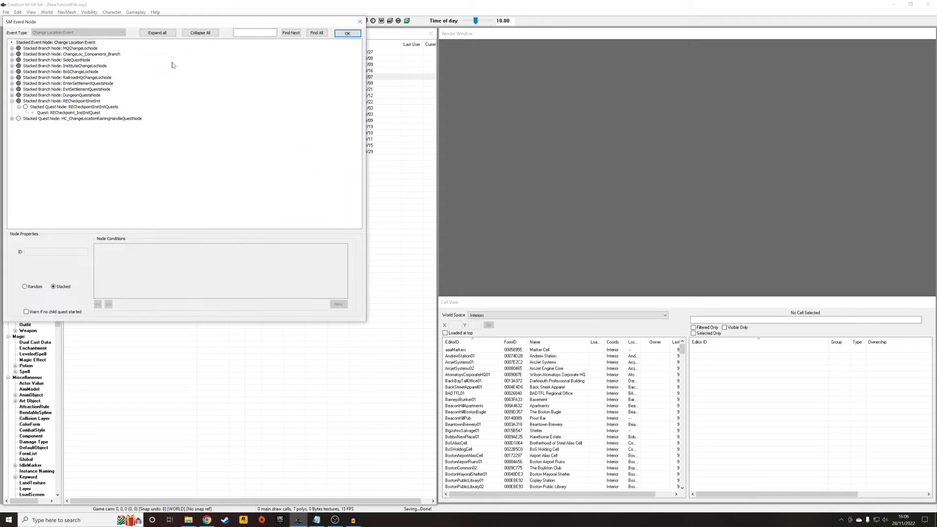
Step: Add a branch node under the Change Location Event root and name it Tutorial_BranchNode
left_click(11, 101)
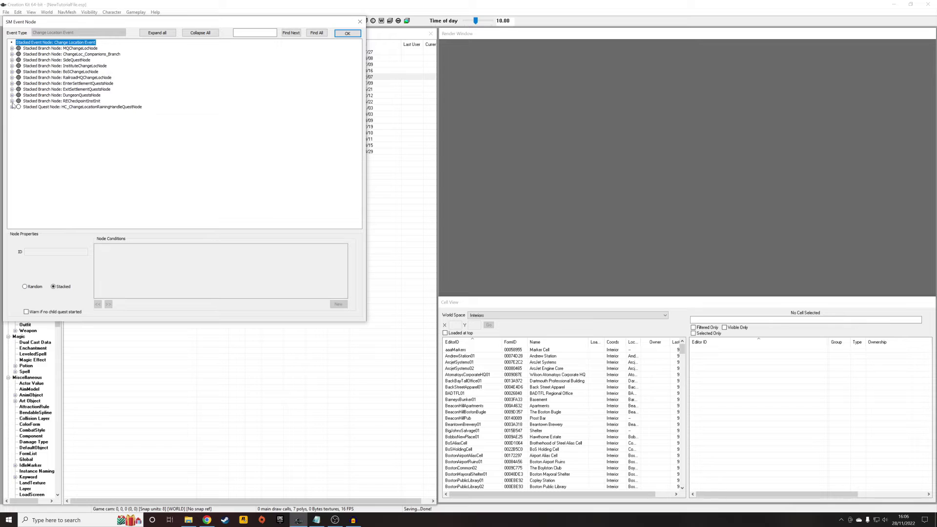
right_click(73, 45)
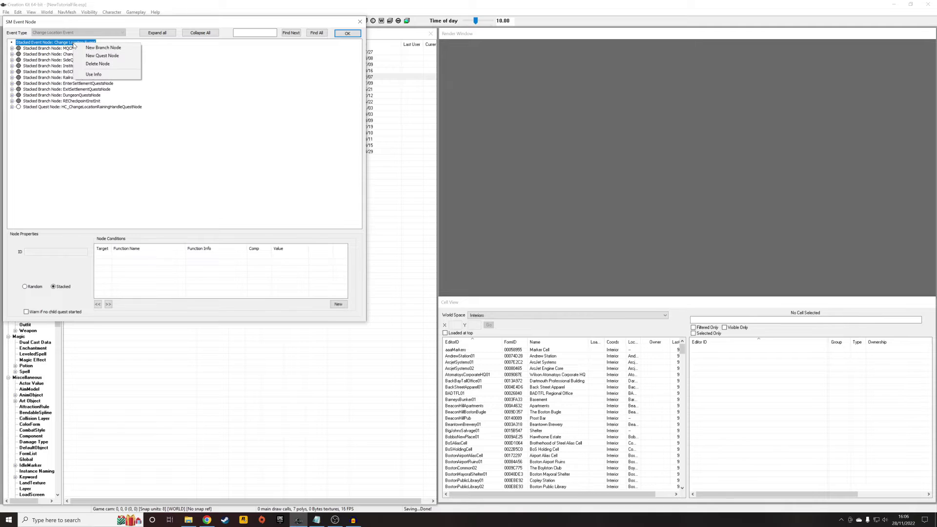
left_click(110, 48)
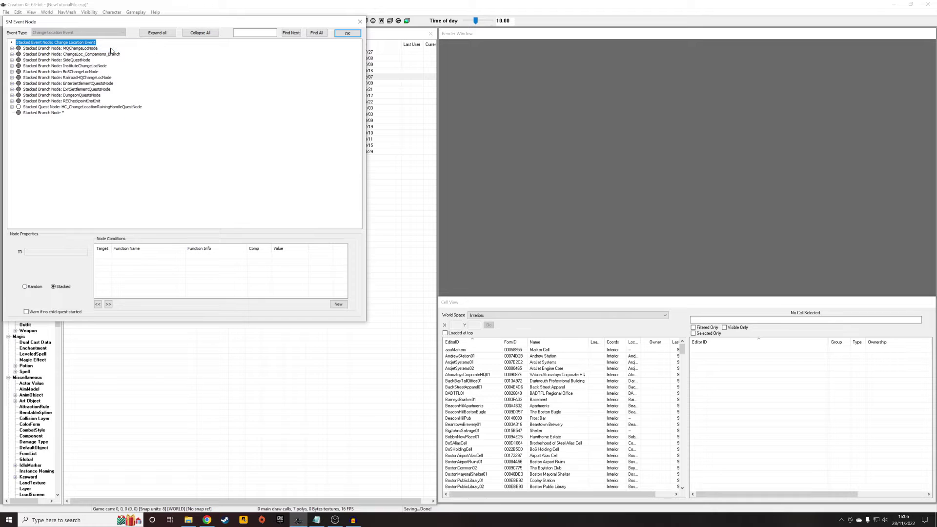
left_click(44, 114)
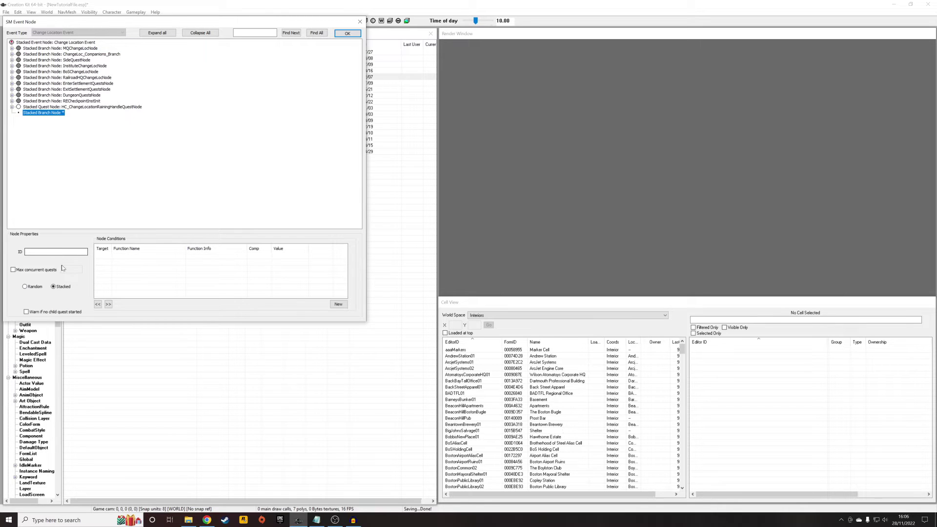
type("Tutorial_")
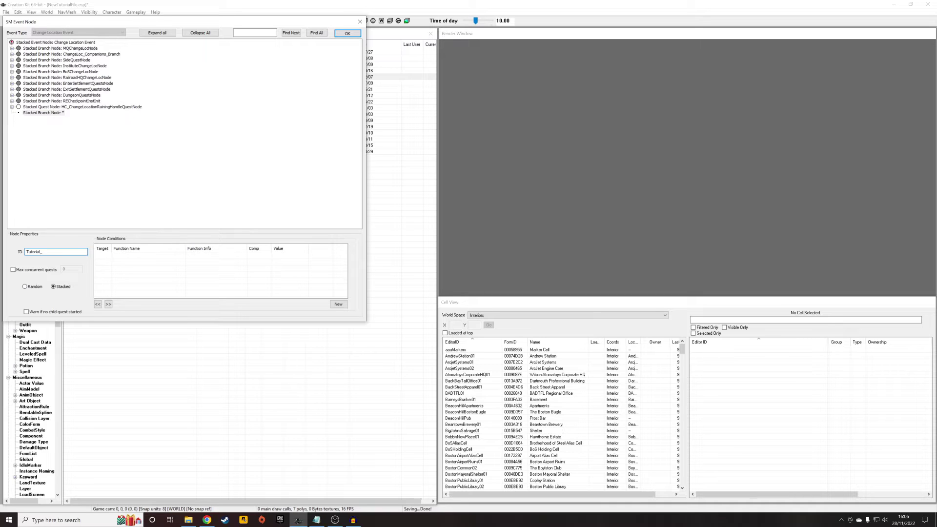
type("BranchNode")
left_click(77, 106)
left_click(75, 113)
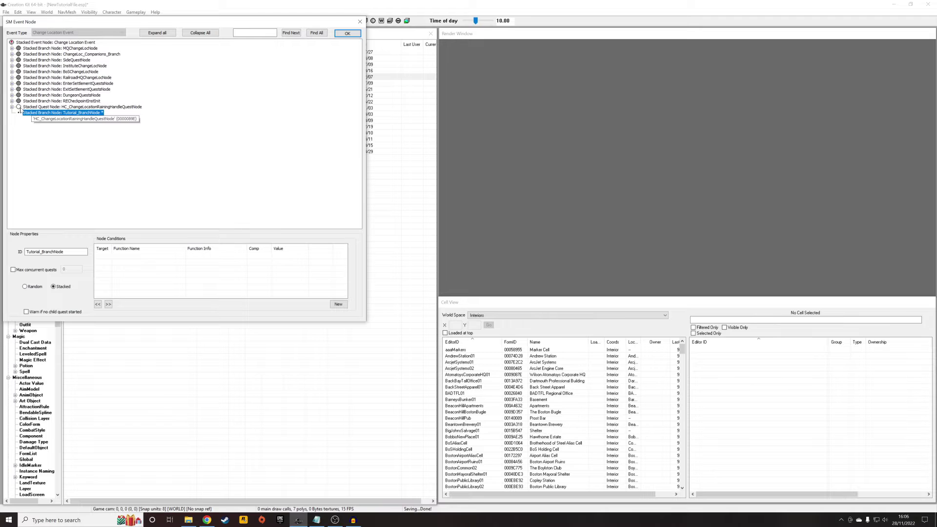
Step: Add a quest node inside Tutorial_BranchNode and name it Tutorial_QuestNode
right_click(49, 114)
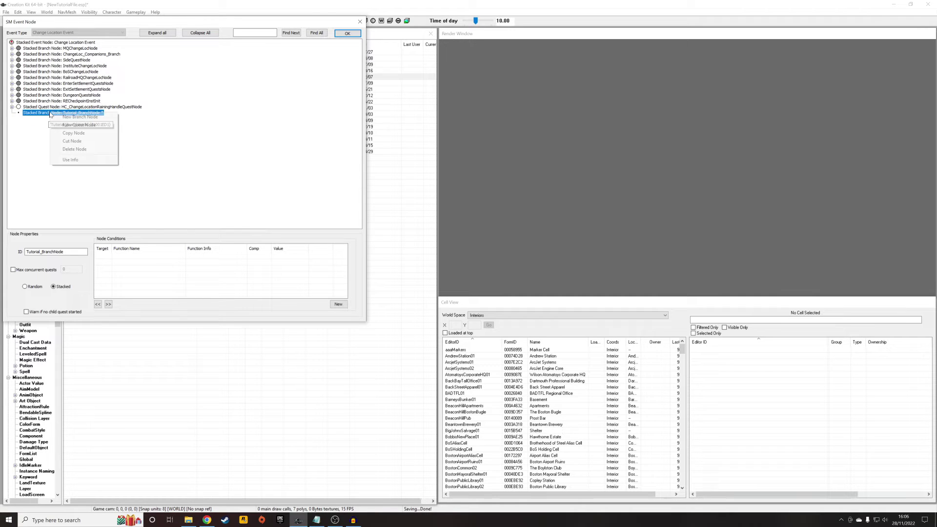
left_click(82, 124)
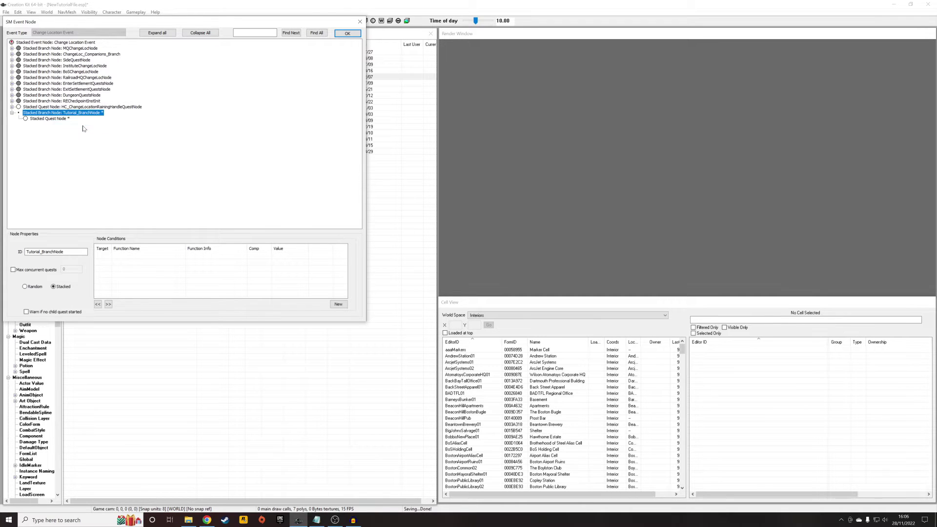
left_click(13, 113)
left_click(12, 114)
left_click(48, 119)
left_click(37, 252)
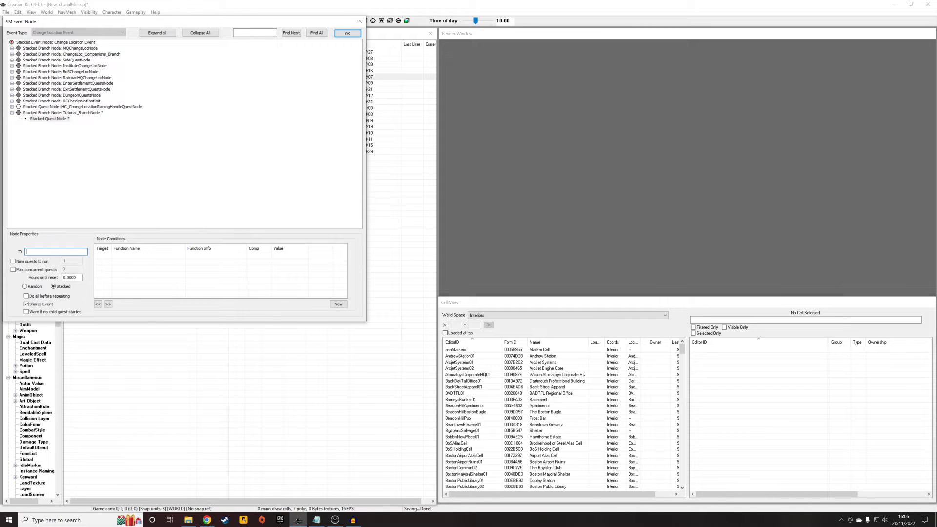
type("Tutorial_QuestNode")
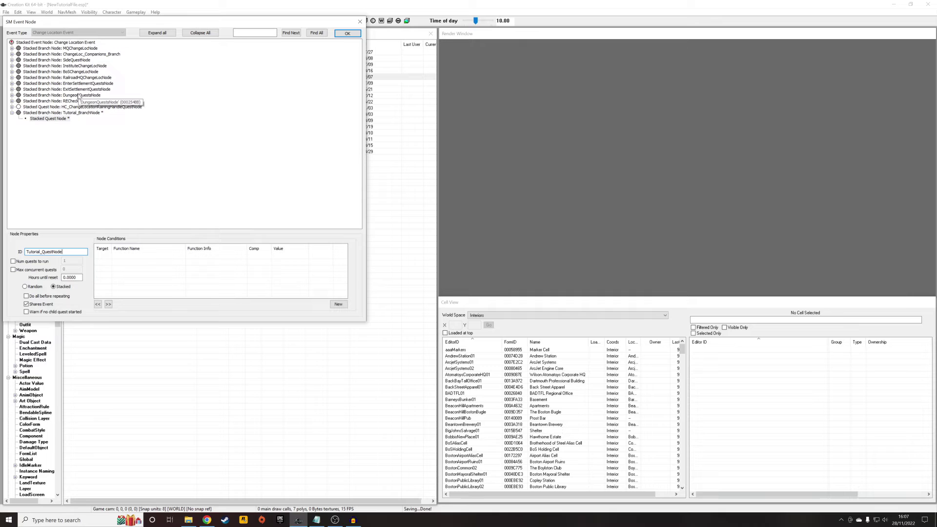
left_click(74, 118)
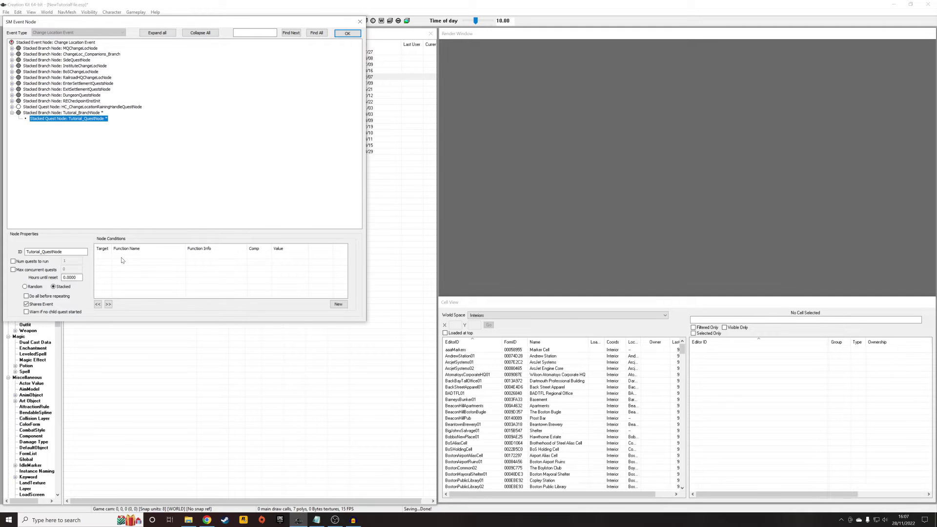
Step: Attach Tutorial_LocationQuest to Tutorial_QuestNode, found by filtering for 'tutor'
right_click(75, 119)
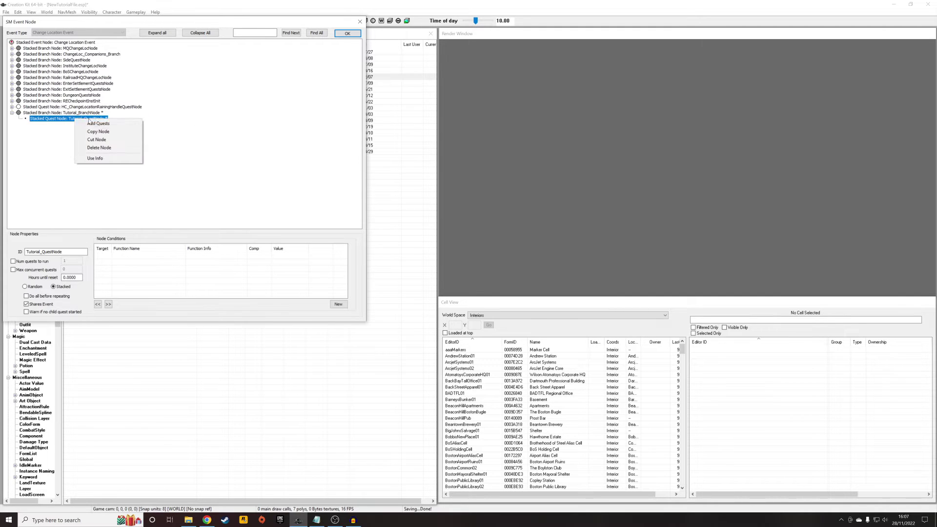
left_click(99, 124)
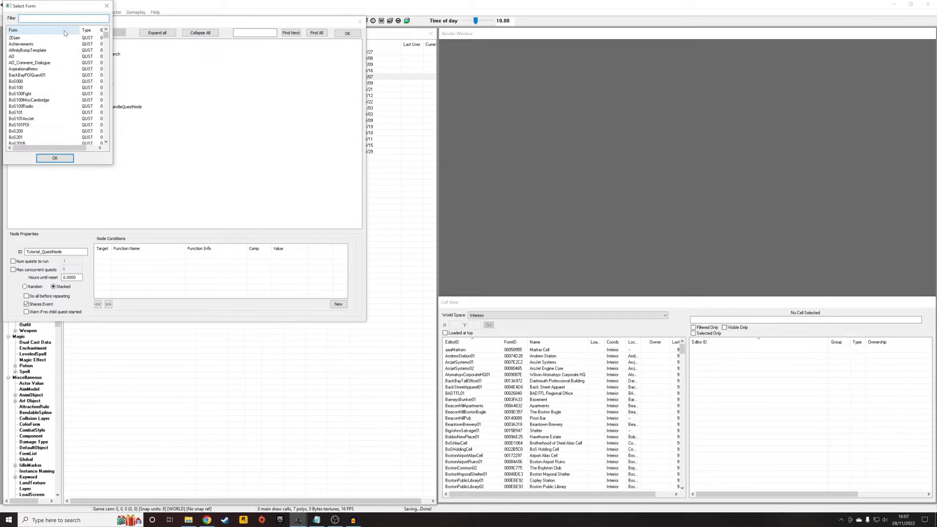
type("tutorial")
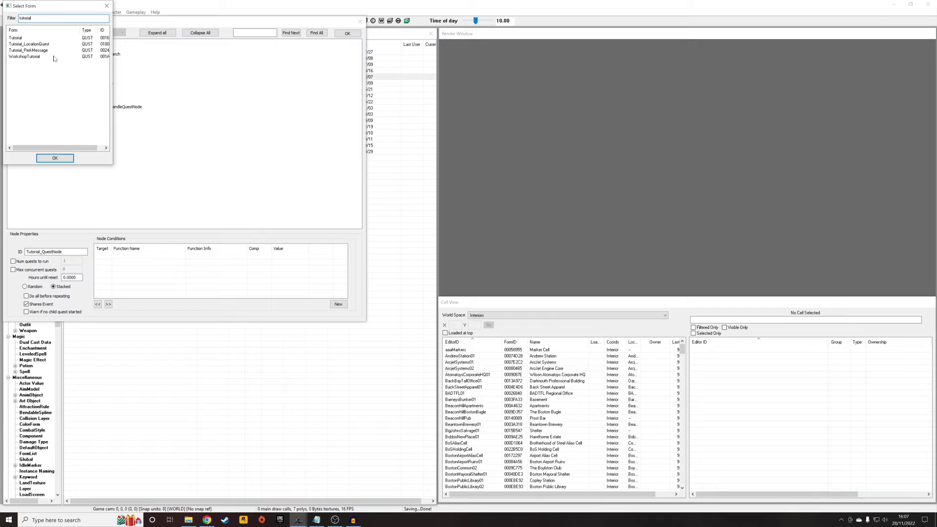
double_click(46, 44)
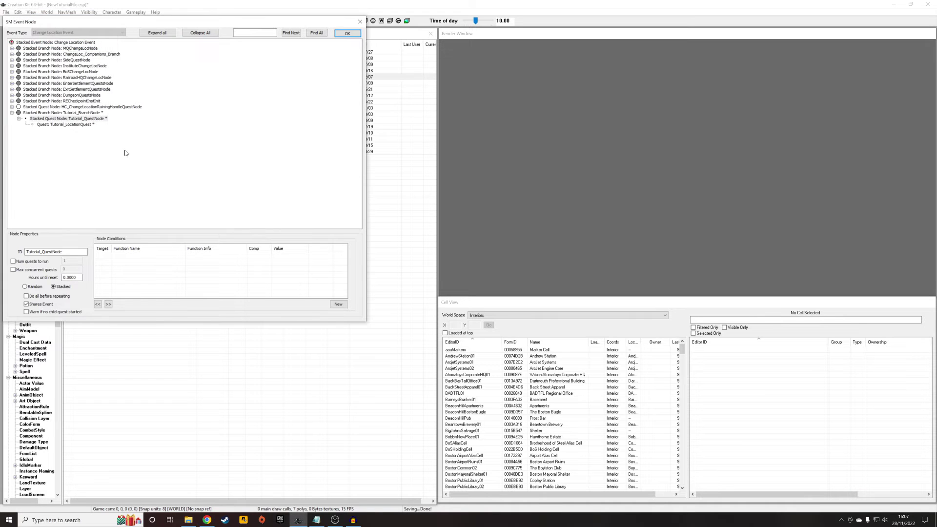
left_click(97, 119)
left_click(91, 114)
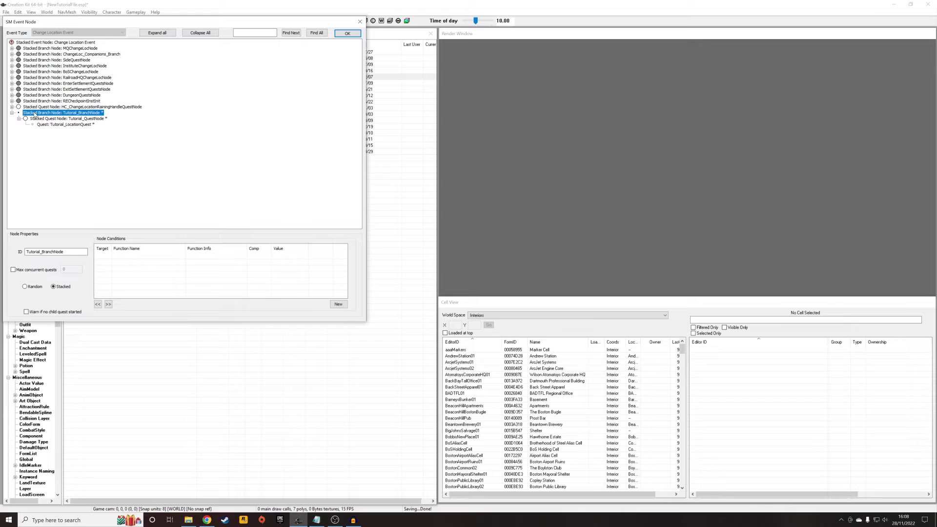
Step: Add a new GetEventData condition to Tutorial_BranchNode
right_click(145, 269)
left_click(156, 272)
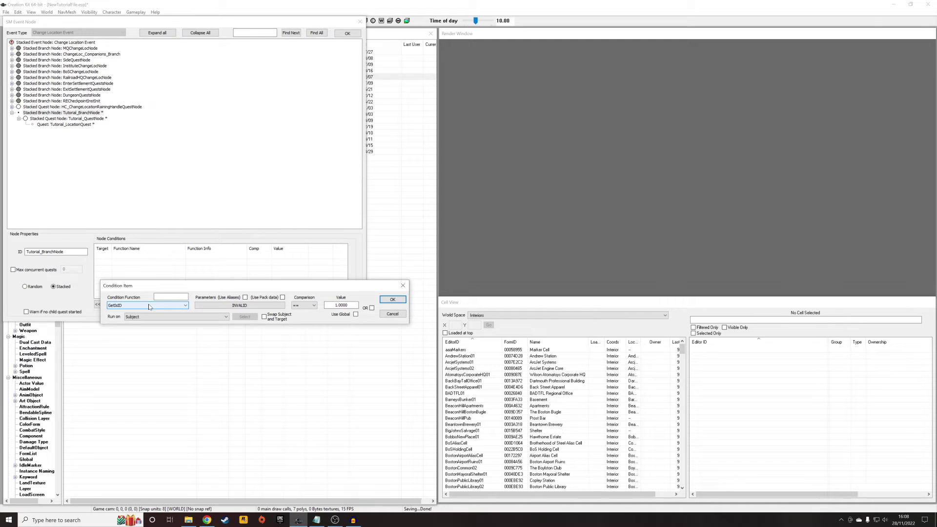
left_click(149, 305)
scroll(149, 306, "down", 2)
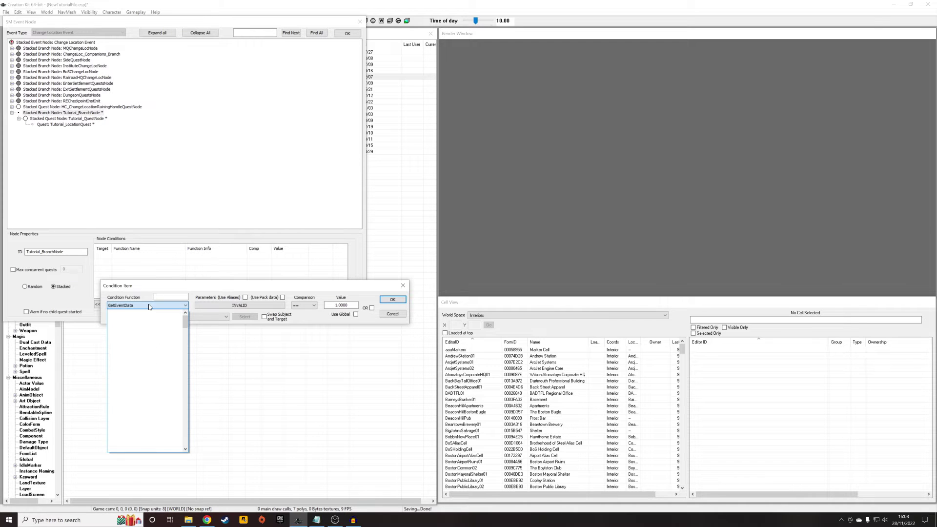
left_click(150, 305)
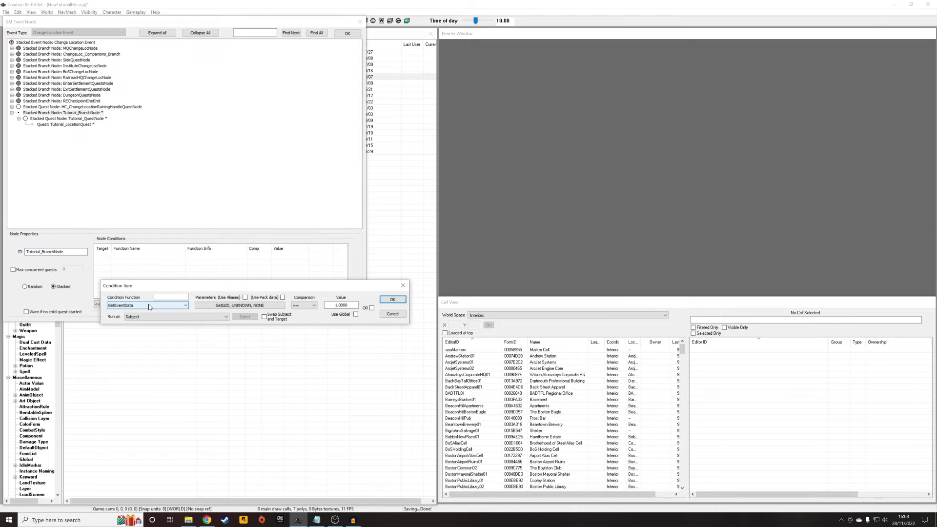
left_click(205, 305)
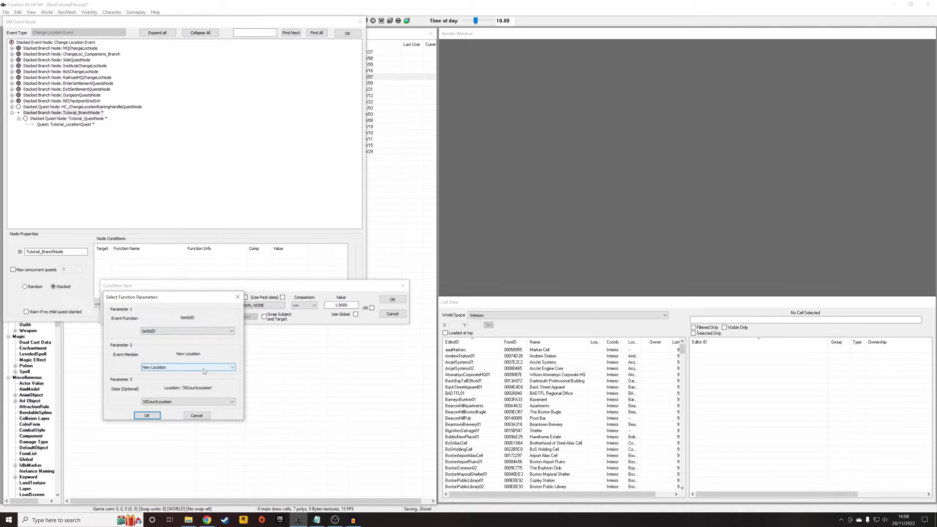
Step: Set the condition's parameters to New Location and AbernathyFarmLocation and accept it
left_click(175, 368)
left_click(175, 373)
left_click(176, 367)
left_click(176, 373)
left_click(173, 403)
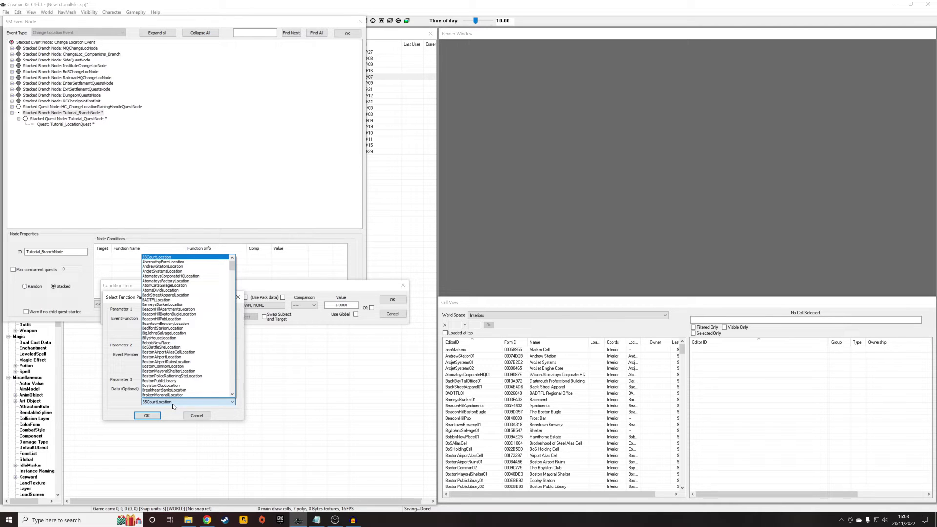
key("Down")
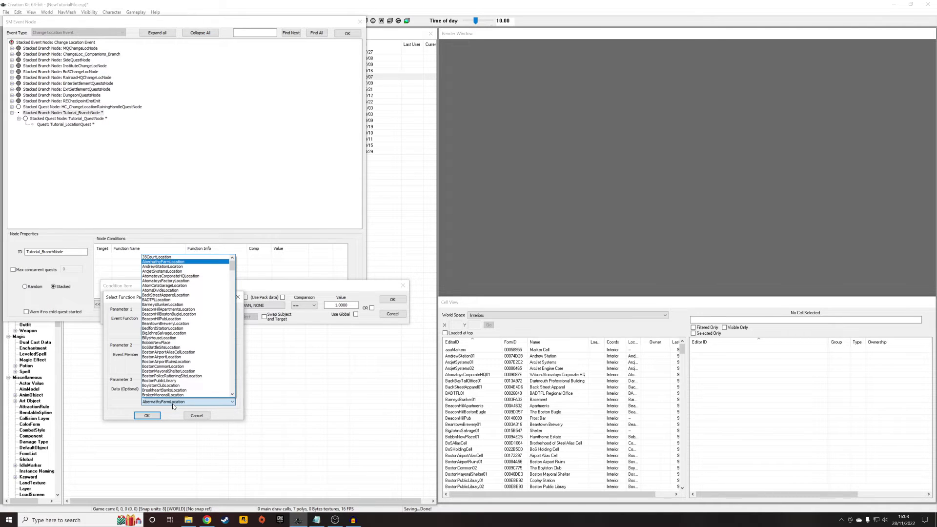
key("Return")
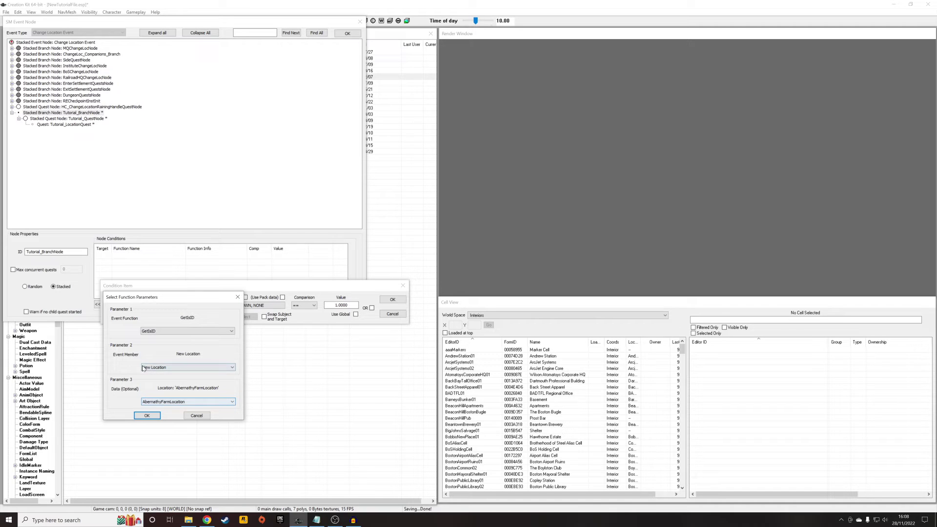
left_click(147, 415)
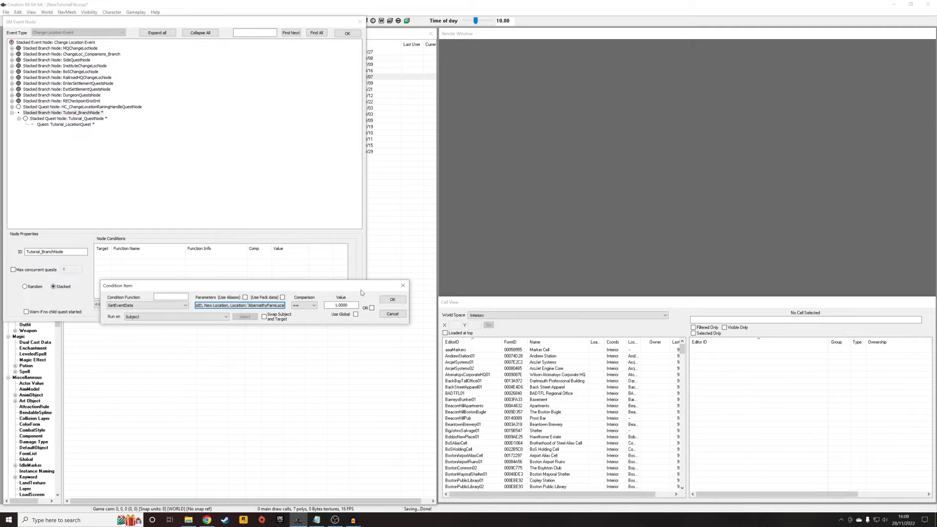
left_click(393, 299)
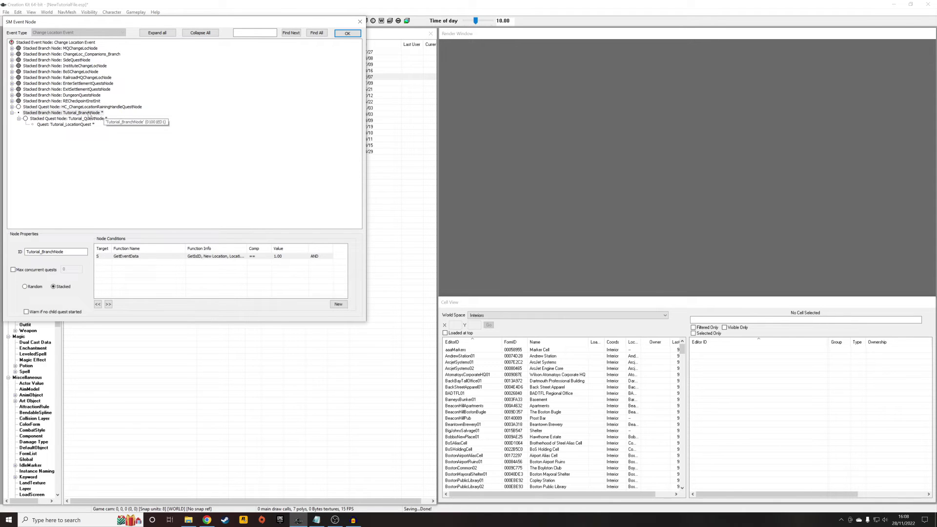
left_click_drag(247, 247, 286, 247)
left_click(272, 259)
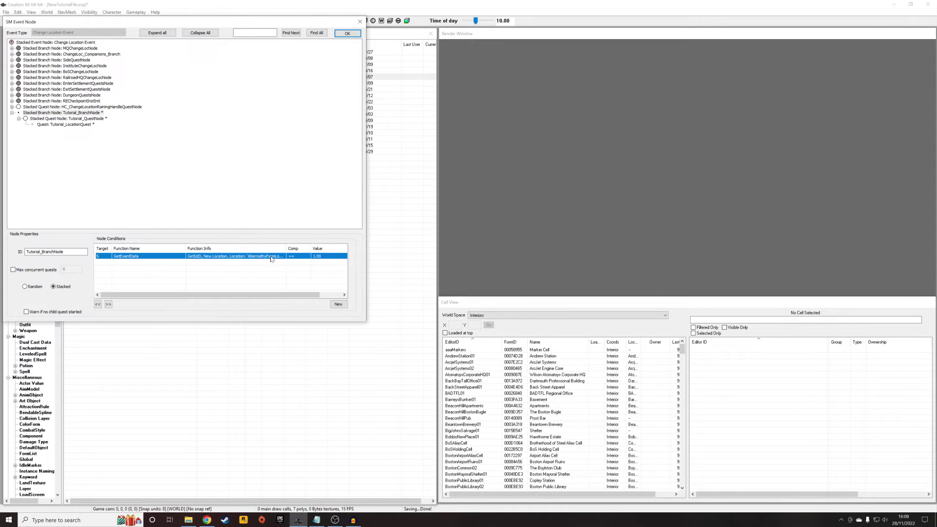
left_click(96, 119)
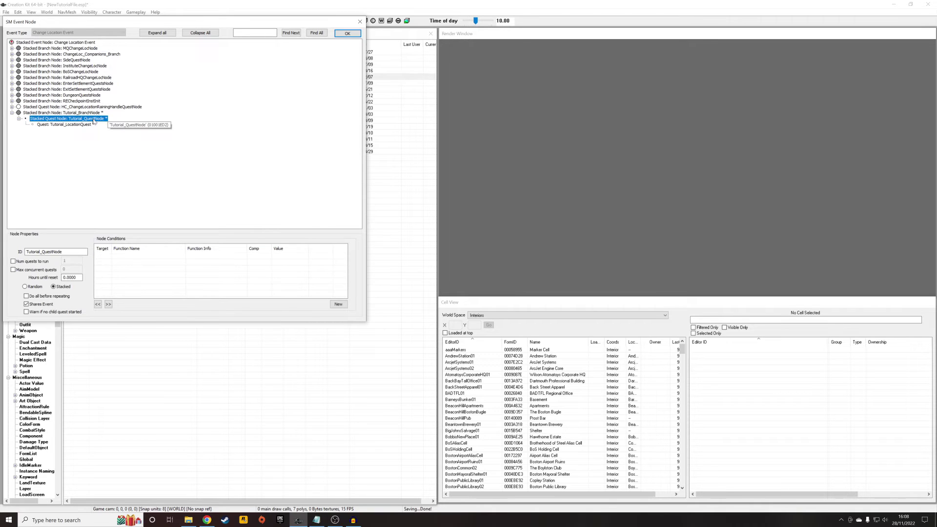
right_click(155, 274)
left_click(169, 278)
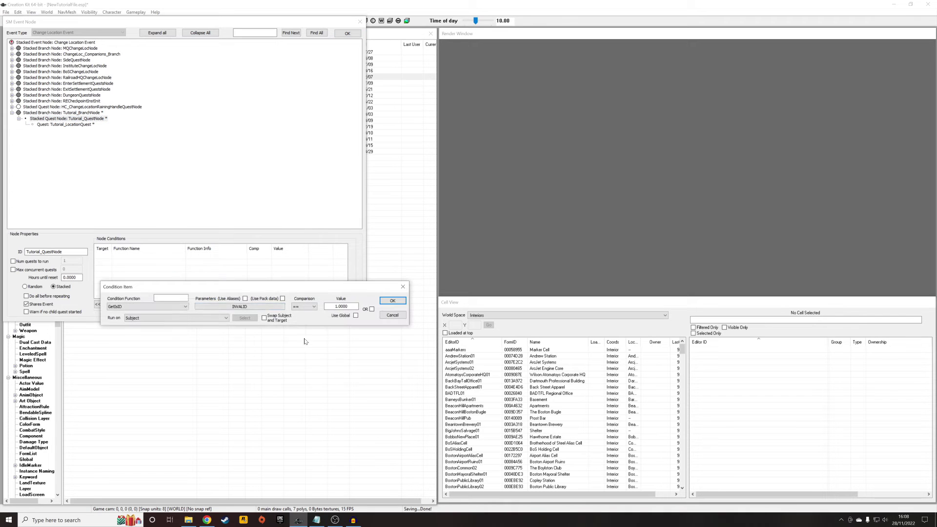
left_click(176, 307)
scroll(147, 371, "down", 1)
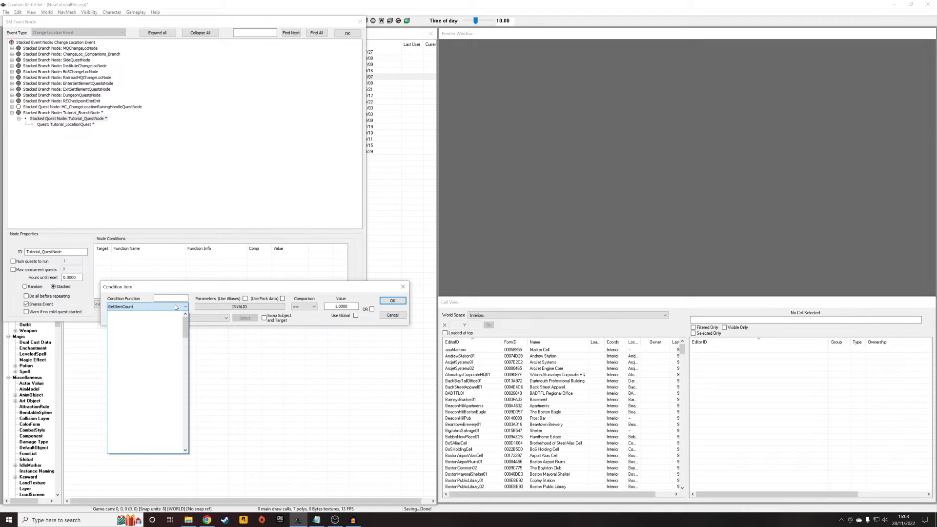
left_click(127, 351)
left_click(162, 321)
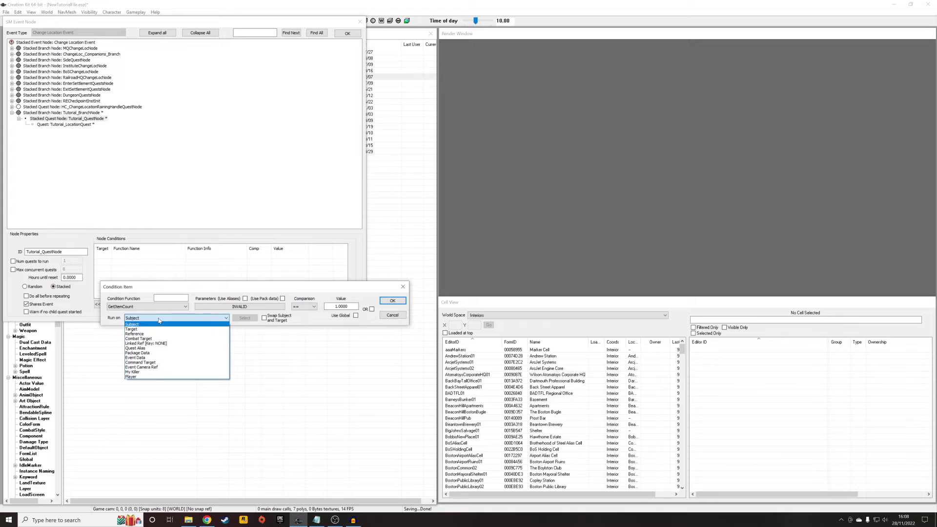
left_click(152, 377)
left_click(215, 306)
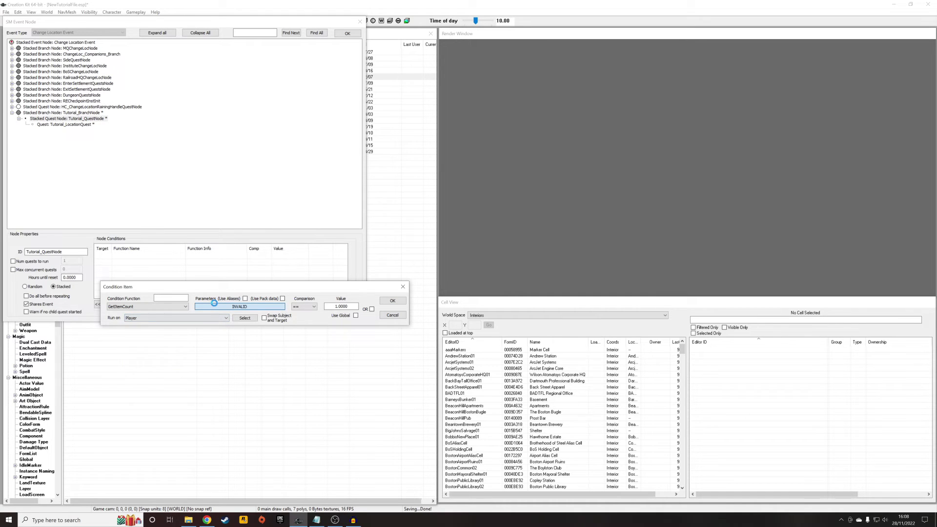
type("Caps001")
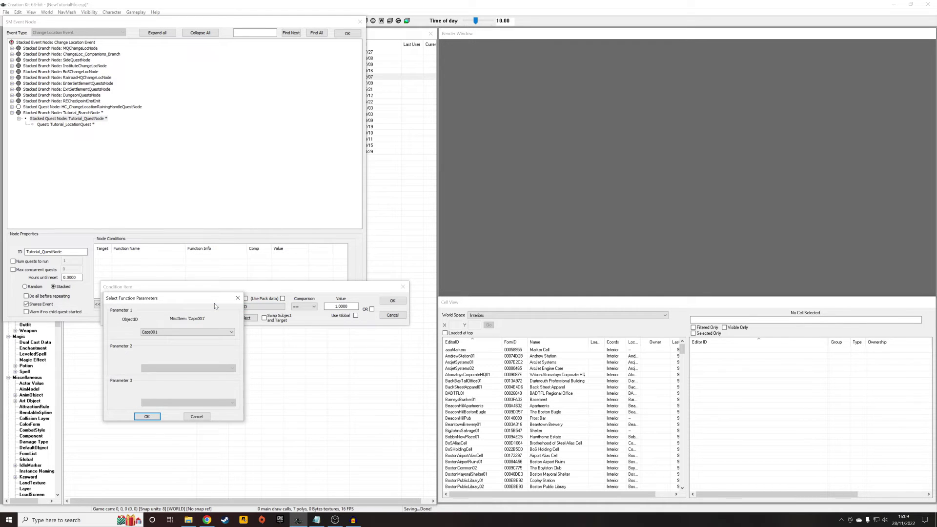
key("Return")
left_click(392, 300)
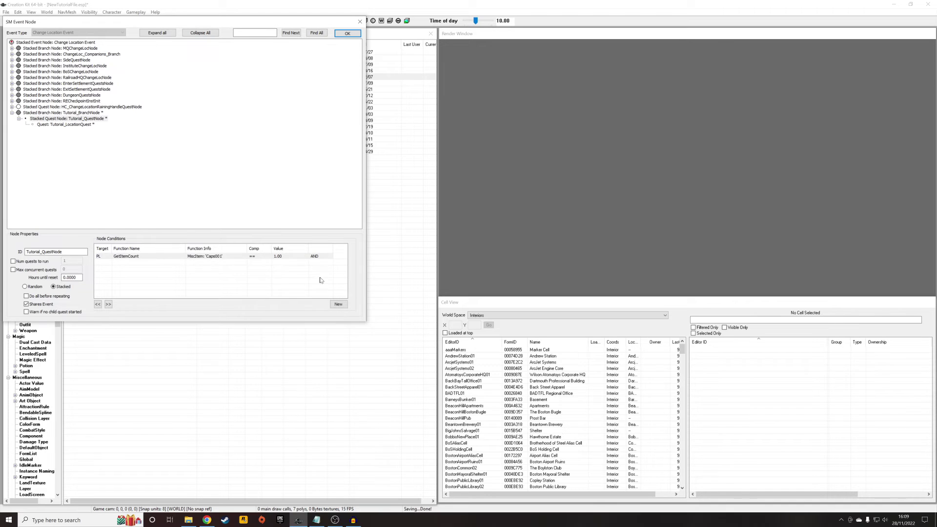
right_click(80, 114)
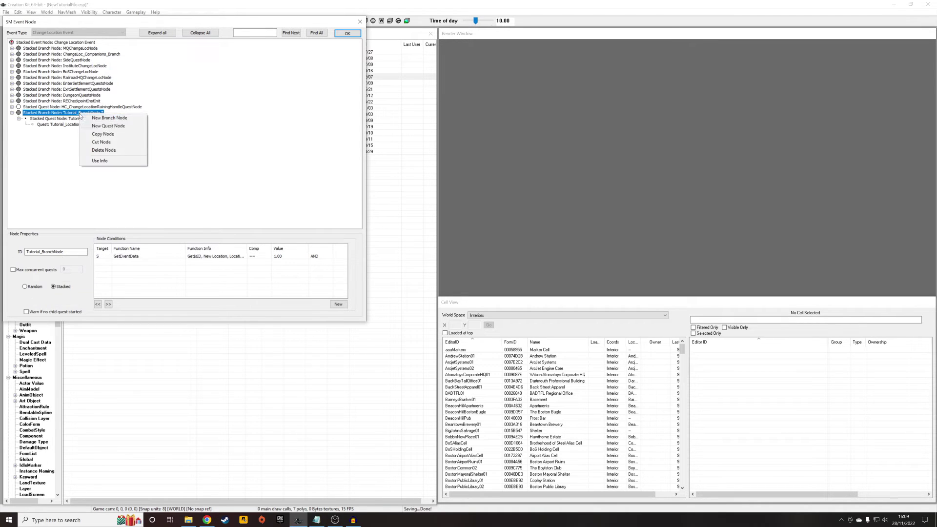
left_click(56, 162)
left_click(66, 118)
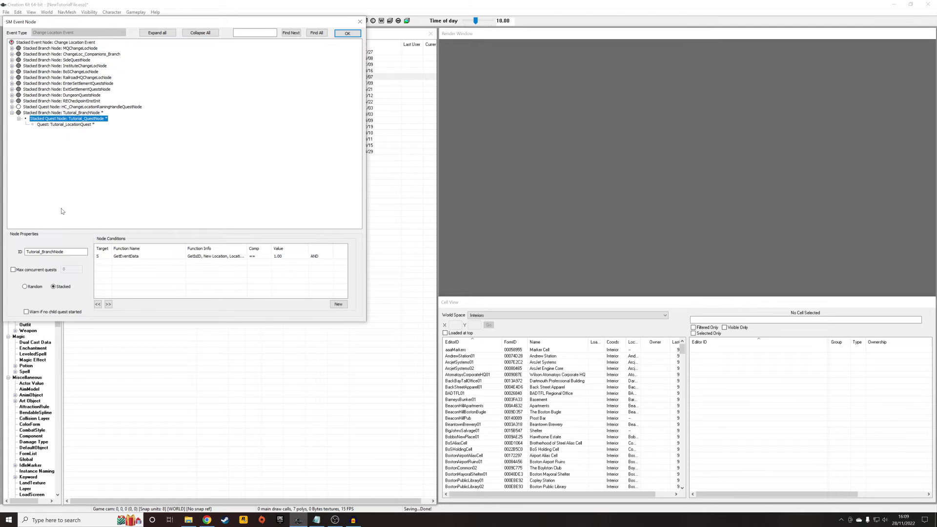
left_click(67, 125)
left_click(66, 119)
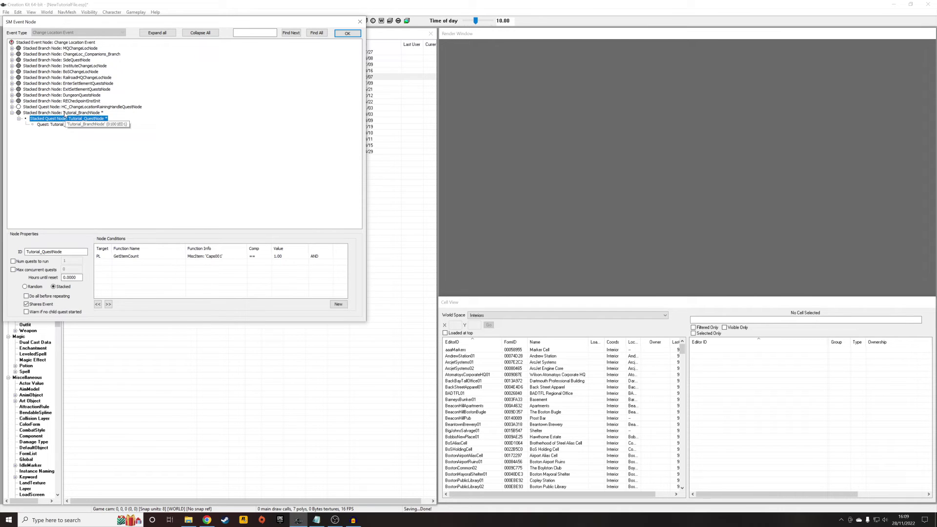
left_click(204, 257)
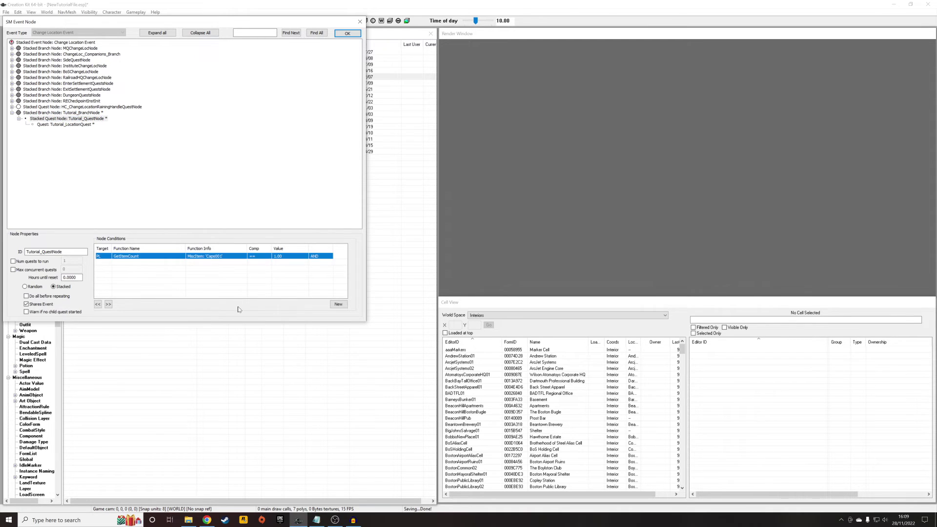
key("Delete")
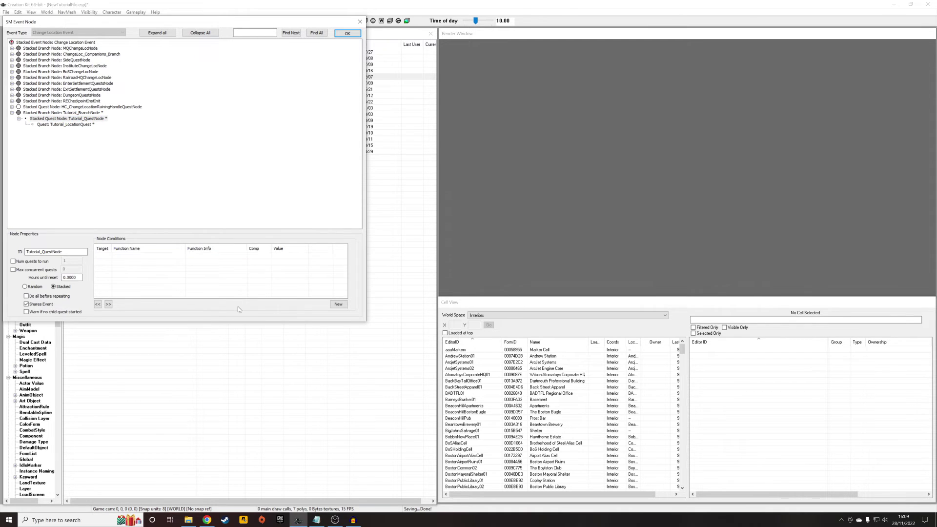
left_click(80, 125)
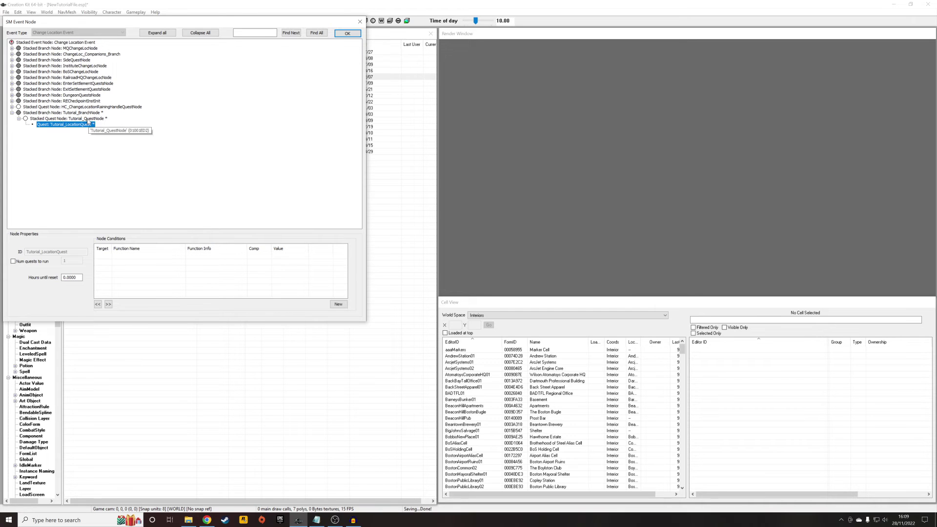
Step: Review Tutorial_BranchNode, Tutorial_QuestNode and Tutorial_LocationQuest, then accept the event node edits
left_click(85, 118)
left_click(76, 112)
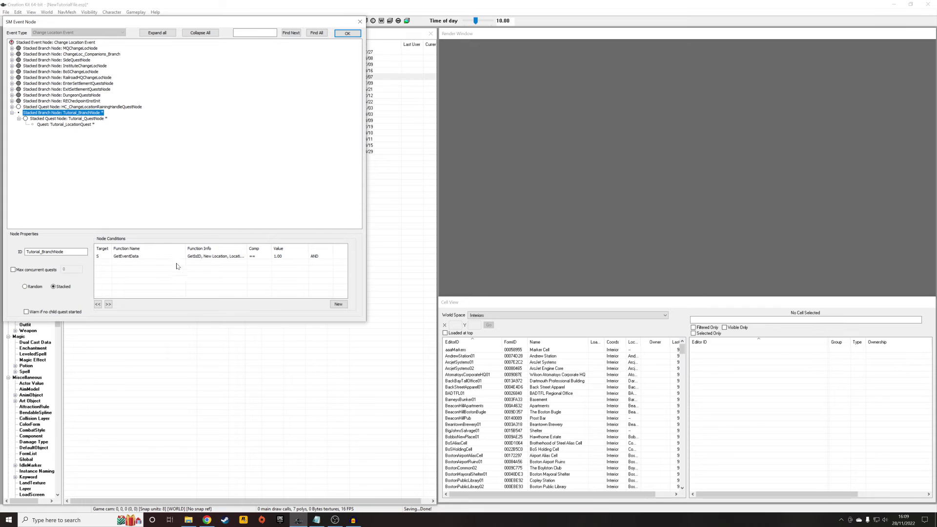
left_click_drag(246, 249, 291, 251)
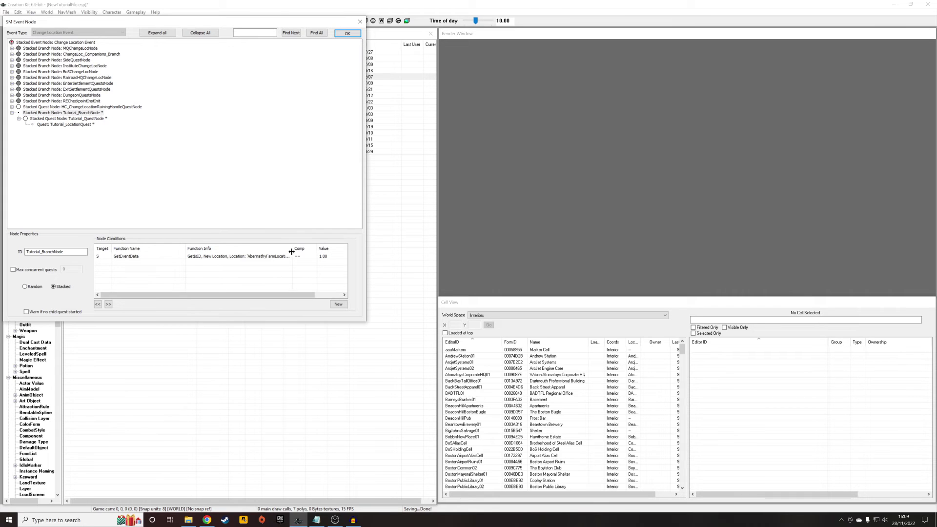
left_click(83, 120)
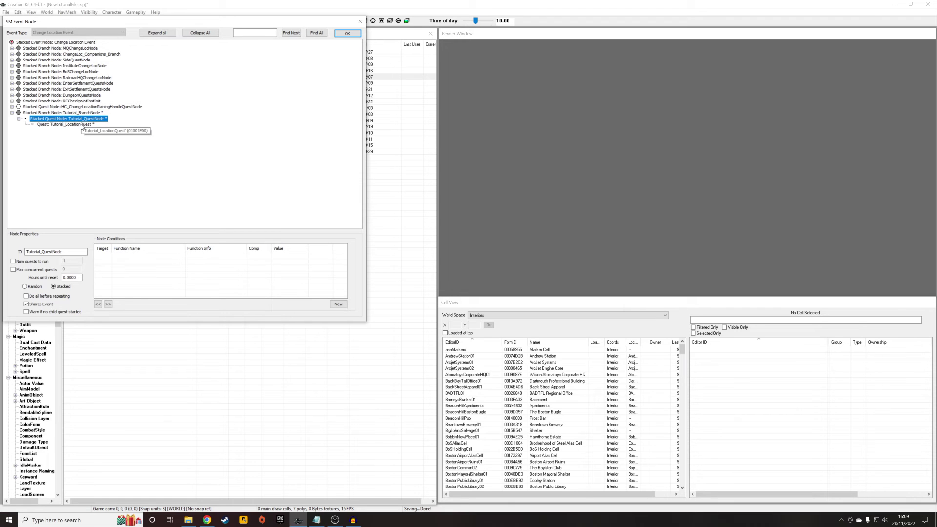
left_click(83, 125)
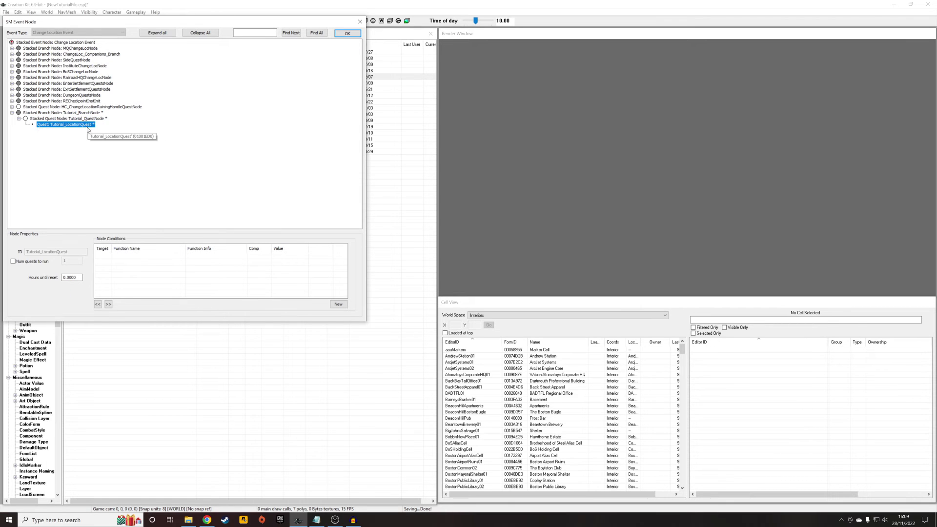
left_click(347, 33)
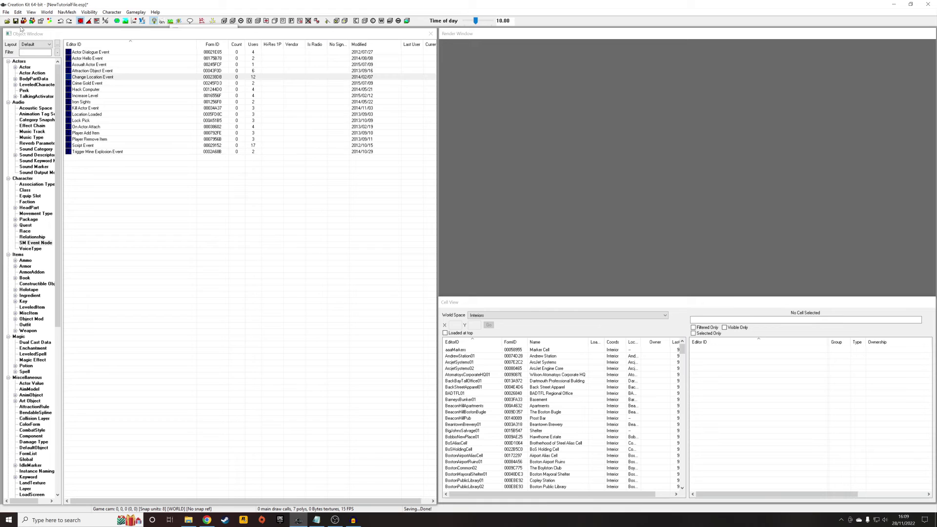
Step: Save the plugin and accept the Change Location Event tree with Tutorial_QuestNode under Tutorial_BranchNode
left_click(16, 21)
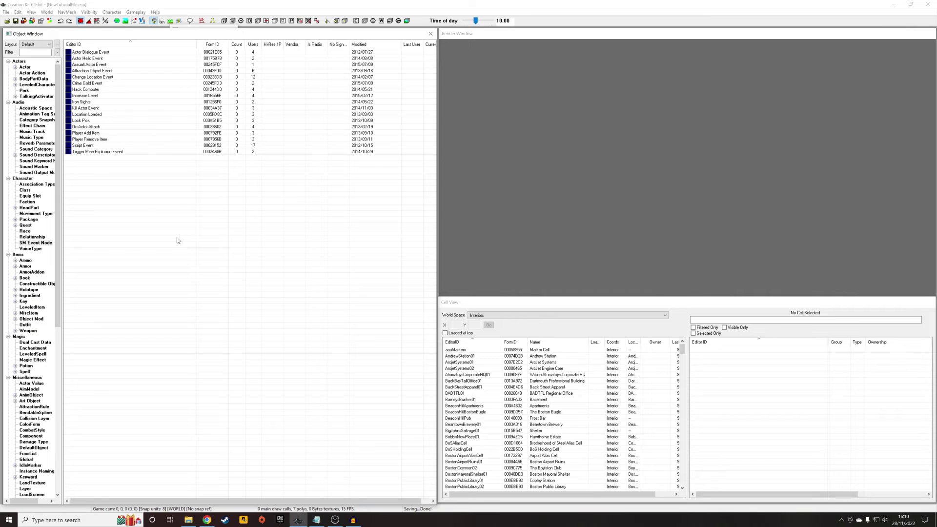
double_click(106, 77)
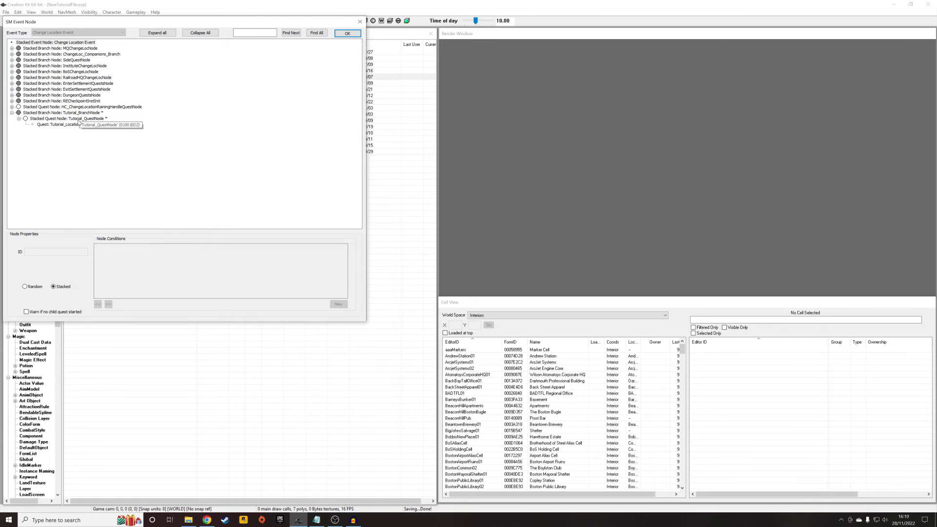
left_click(79, 120)
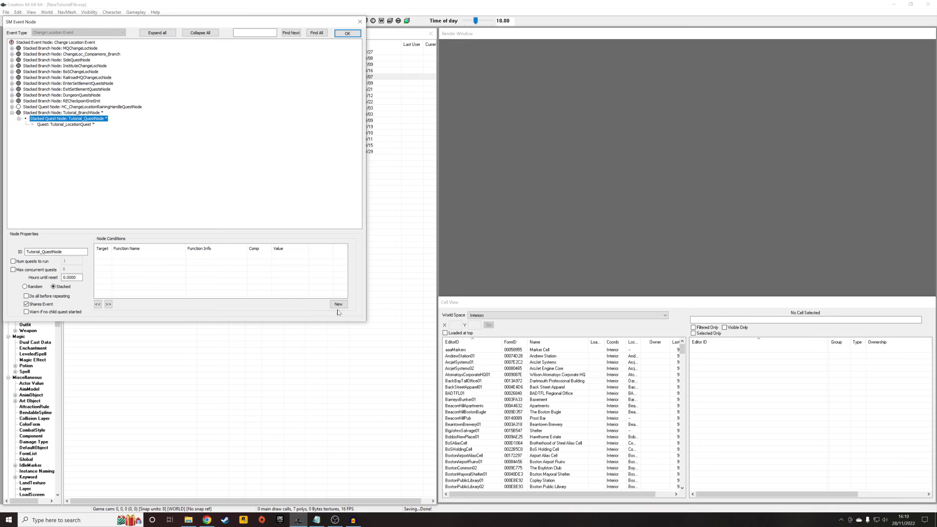
left_click(347, 33)
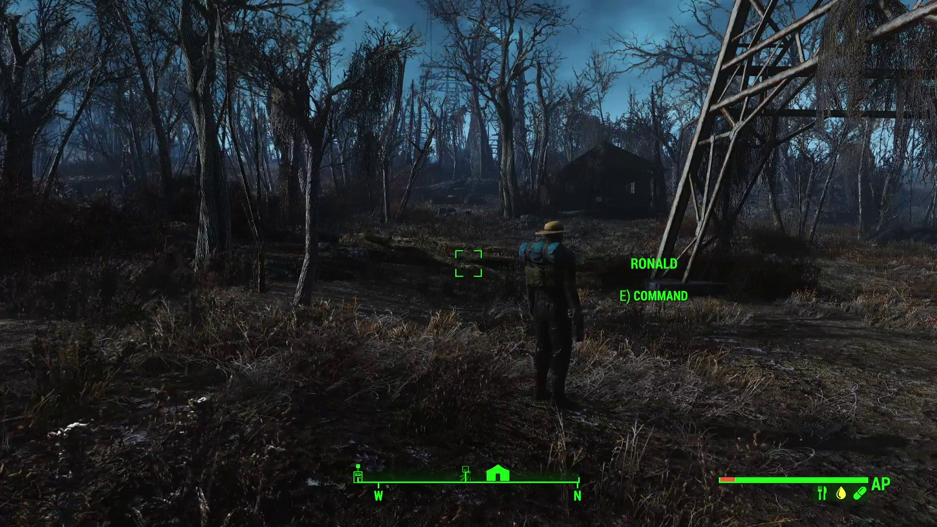
Step: Walk toward the cabin, dismissing the riverboat announcement that adds Point Lookout to the map
key("w")
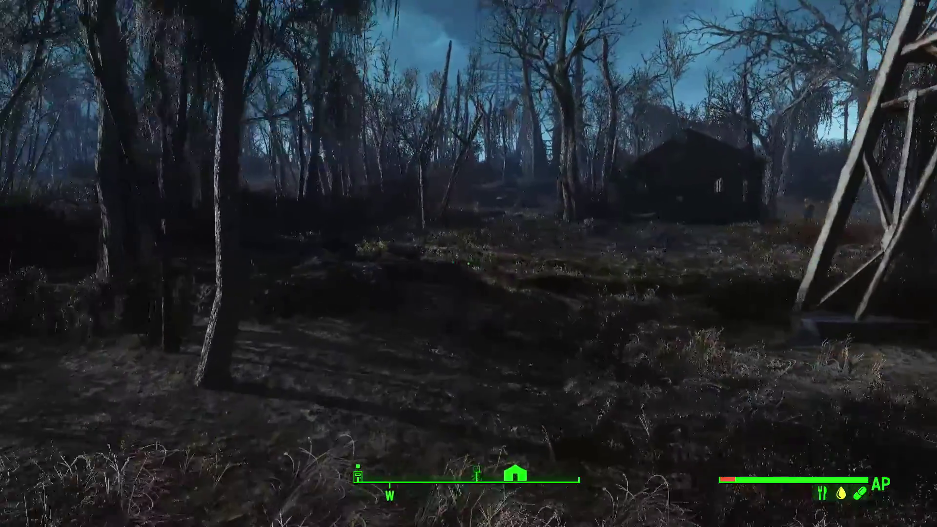
key("w")
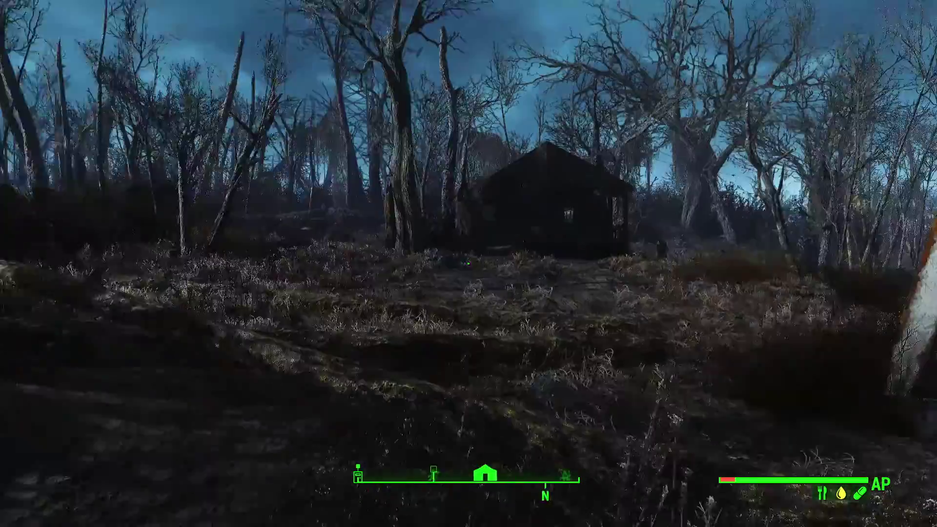
key("w")
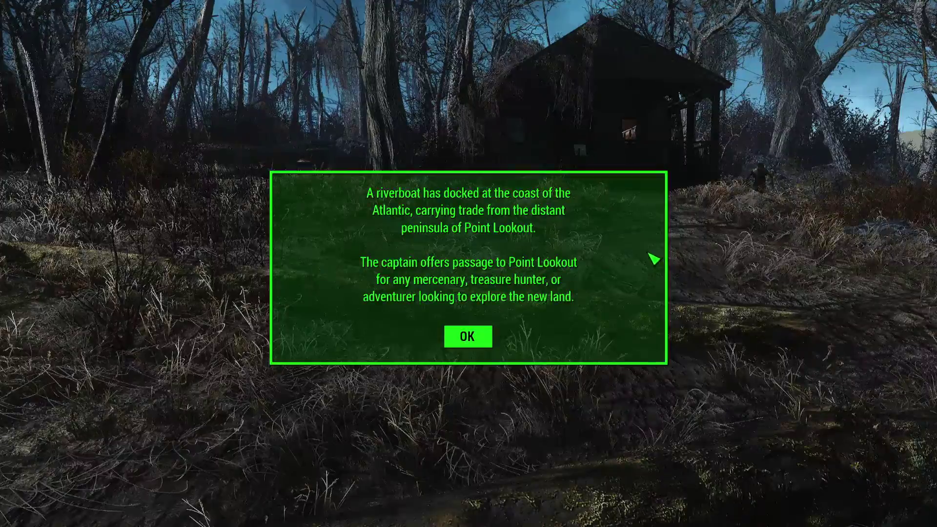
left_click(467, 341)
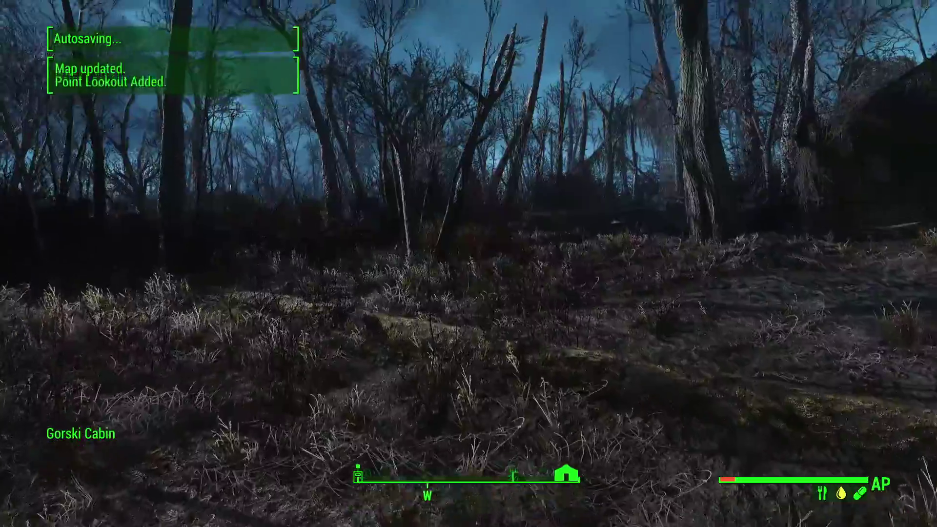
key("w")
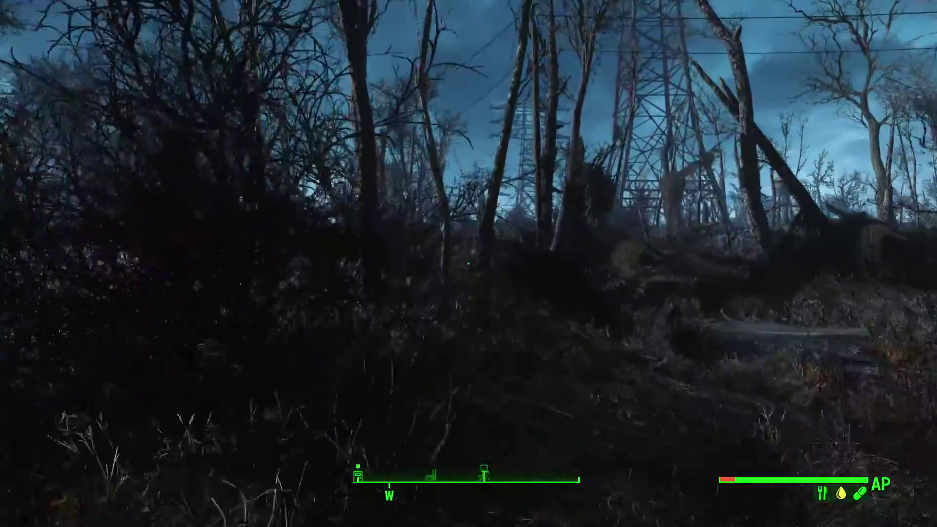
Step: Walk through the brush and grassland up the slope to the big pylon
key("w")
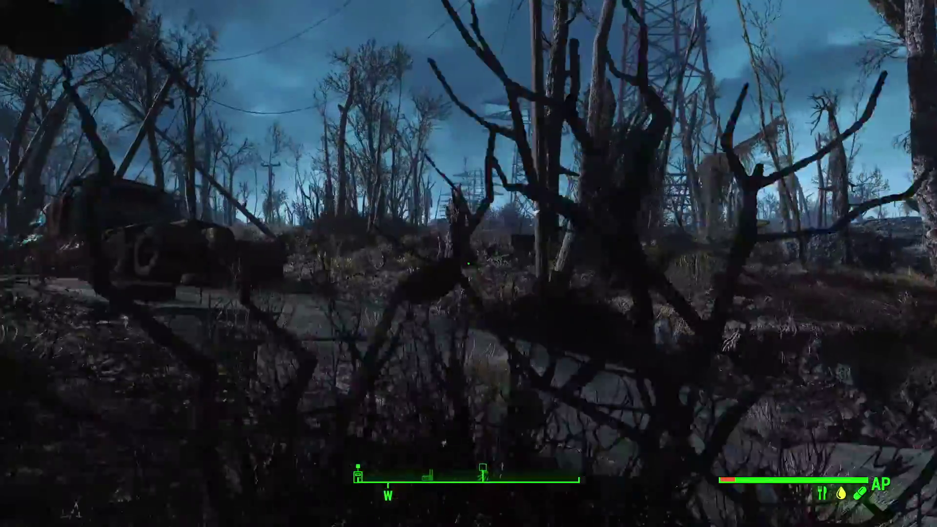
key("w")
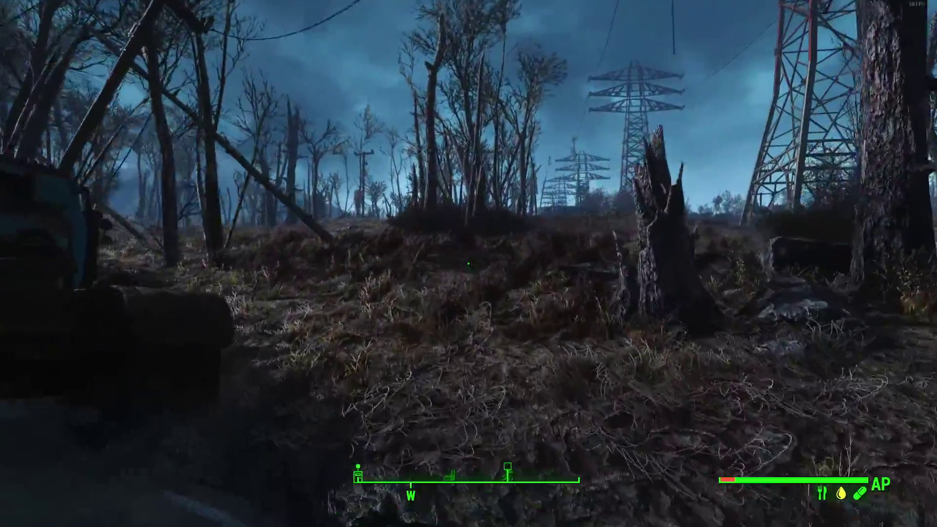
key("w")
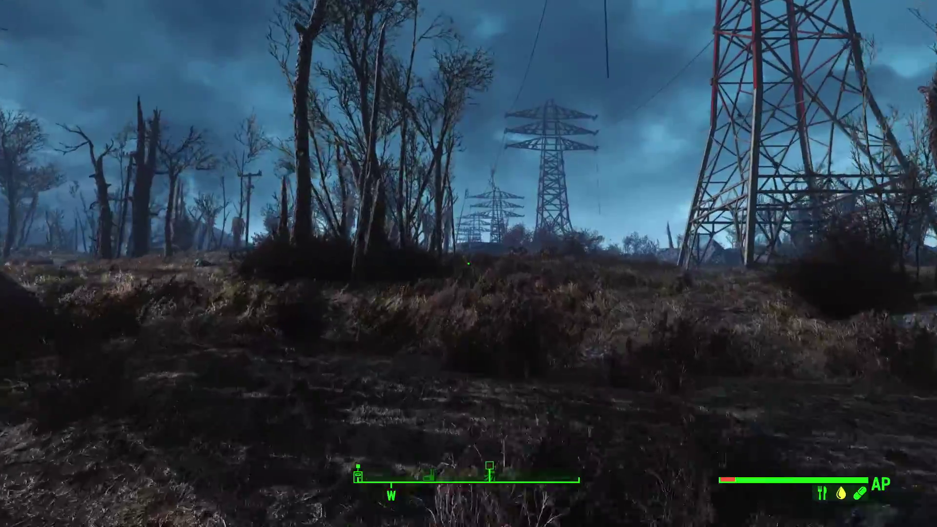
key("w")
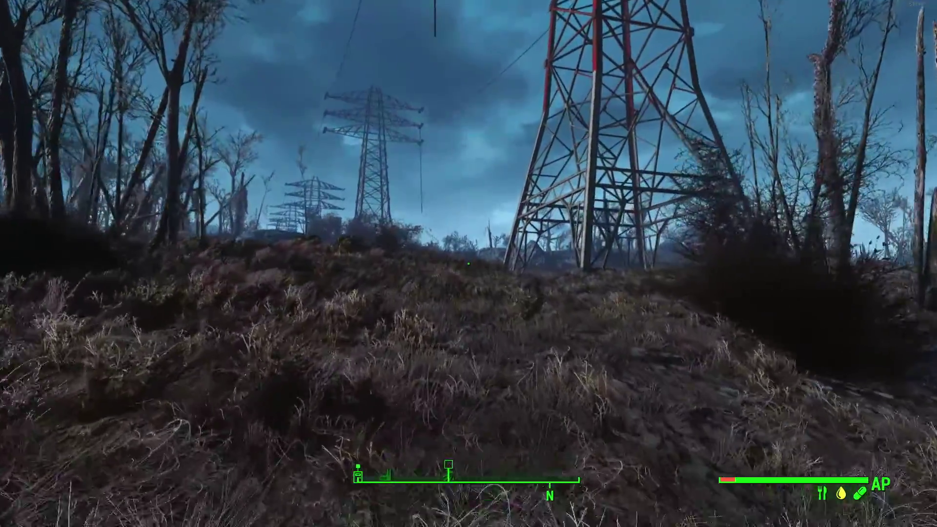
key("w")
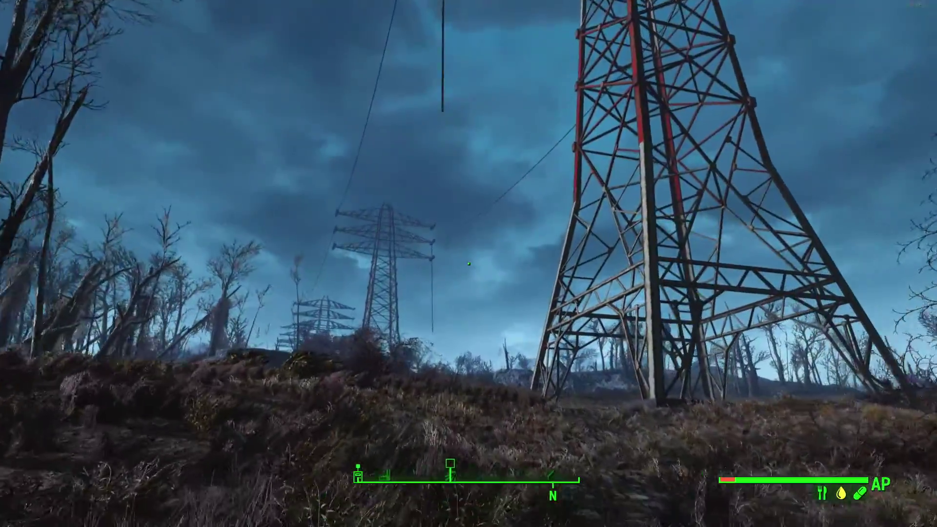
key("w")
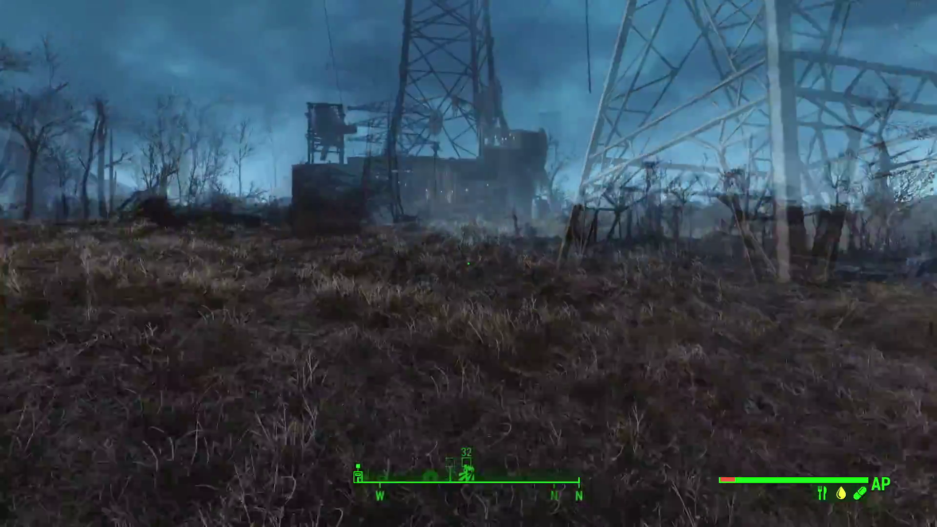
Step: Walk past the farm building and crop fields into Abernathy Farm, starting TUTORIAL QUEST
key("w")
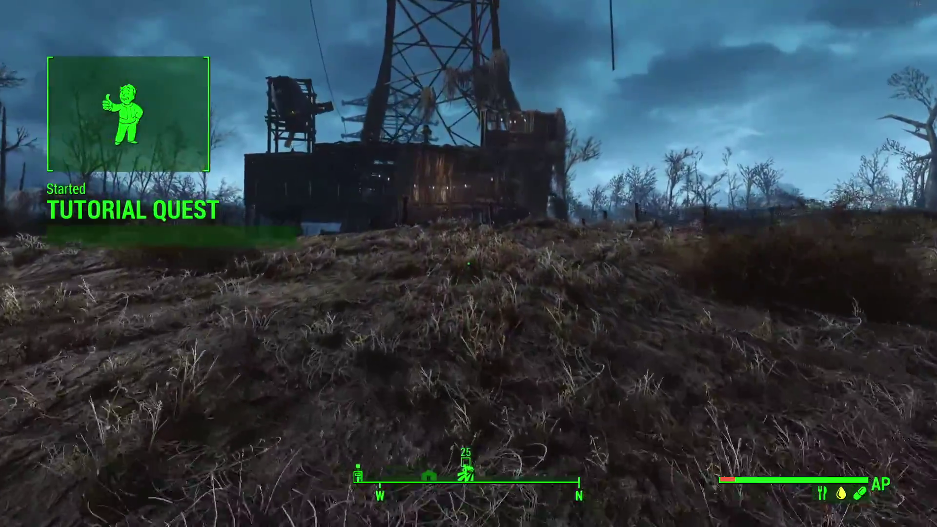
key("w")
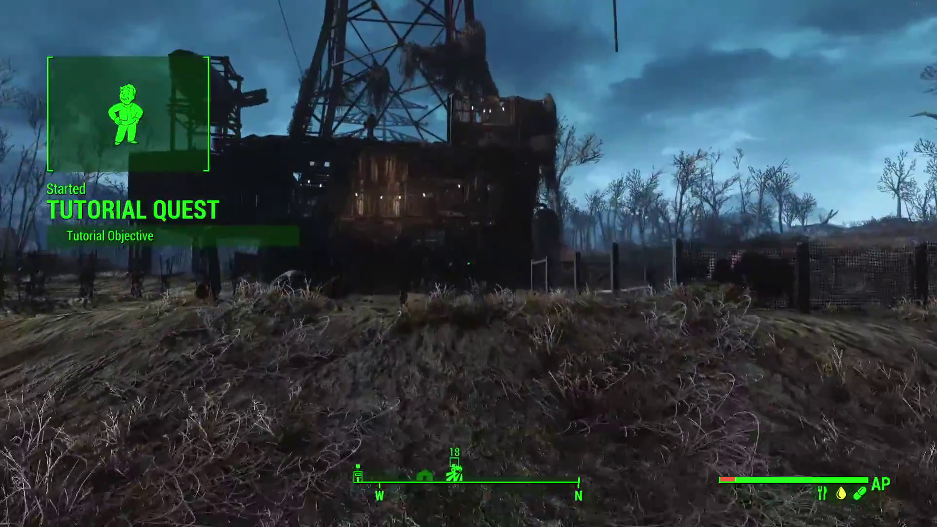
key("w")
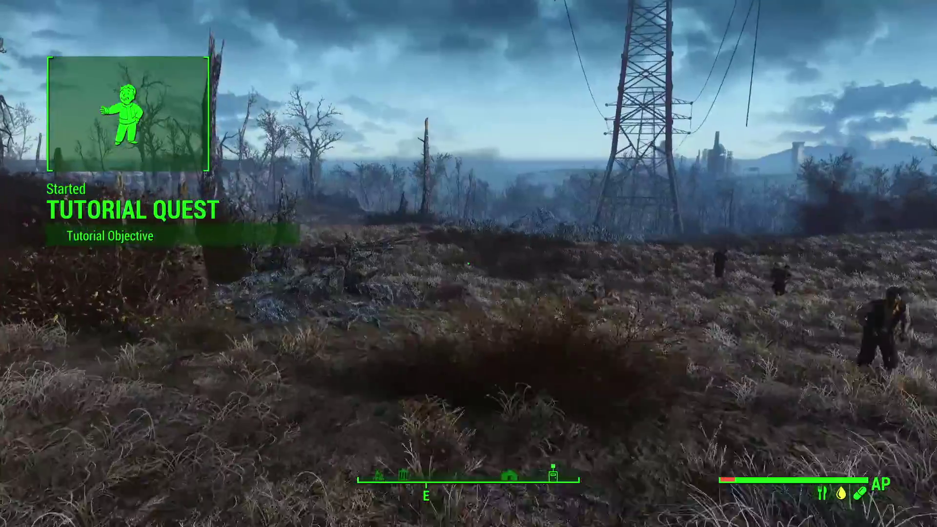
key("w")
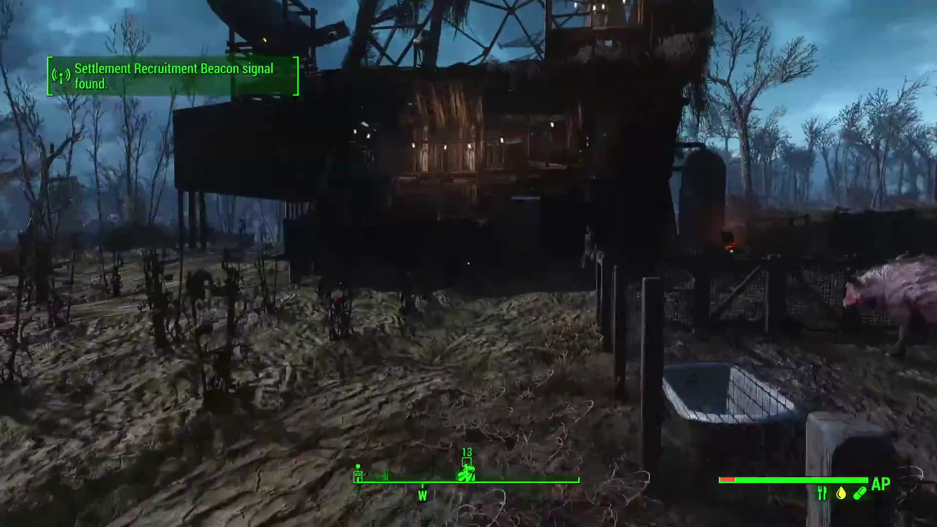
key("w")
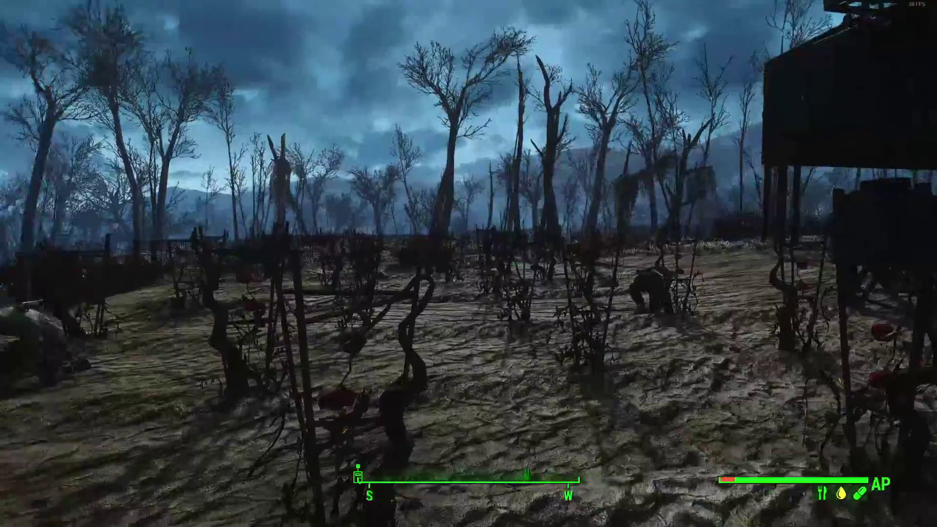
key("w")
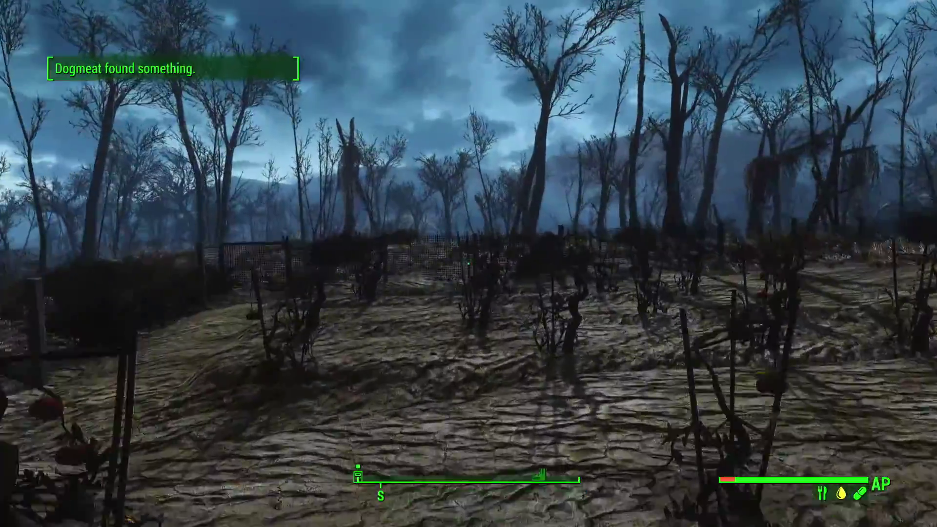
key("w")
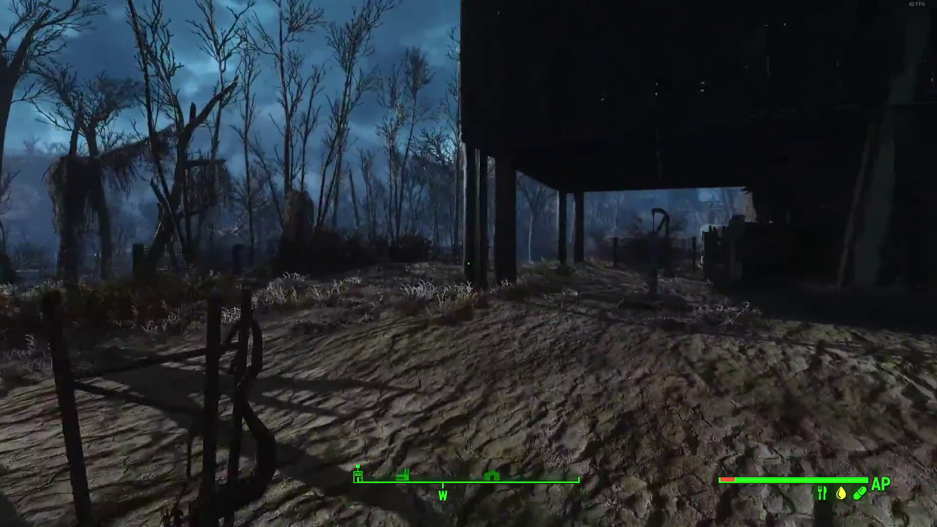
key("w")
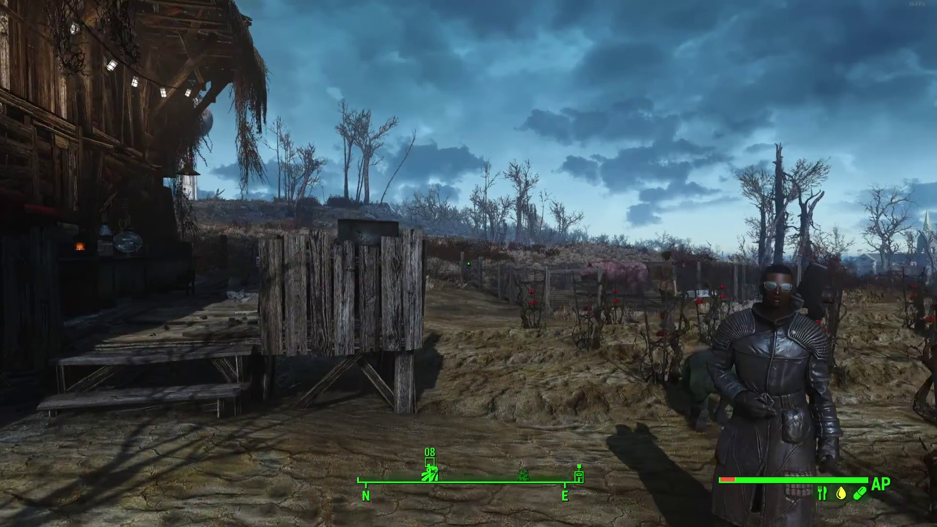
key("w")
key("w")
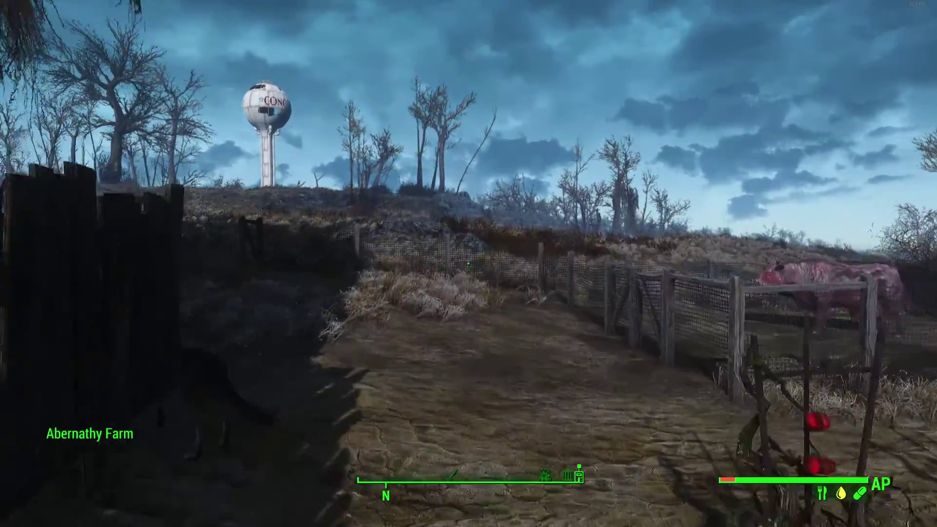